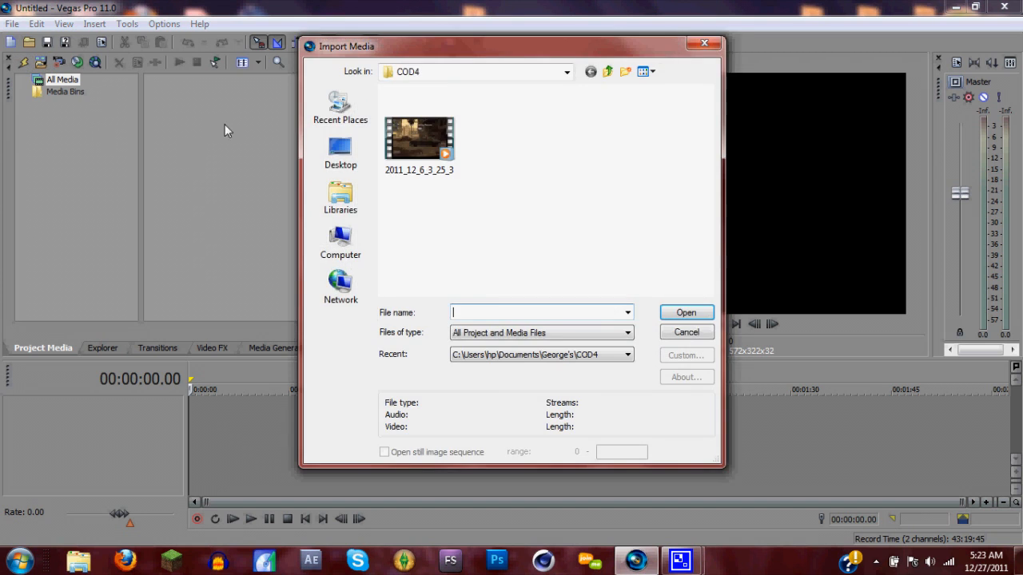
Import the clip 2011_12_6_3_25_3 from the COD4 folder and place it at the start of the timeline
left_click(424, 140)
left_click(686, 312)
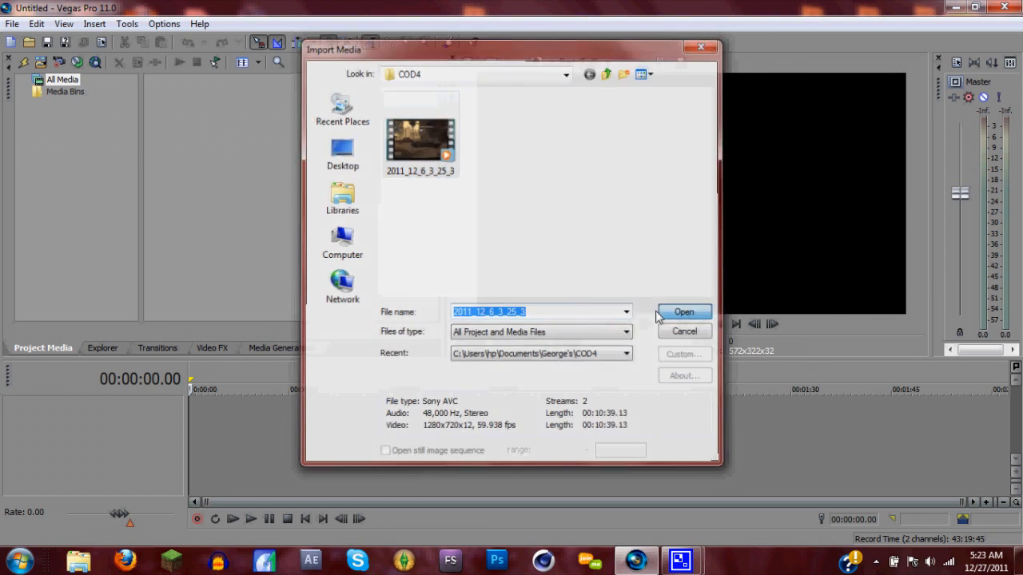
left_click_drag(194, 110, 315, 452)
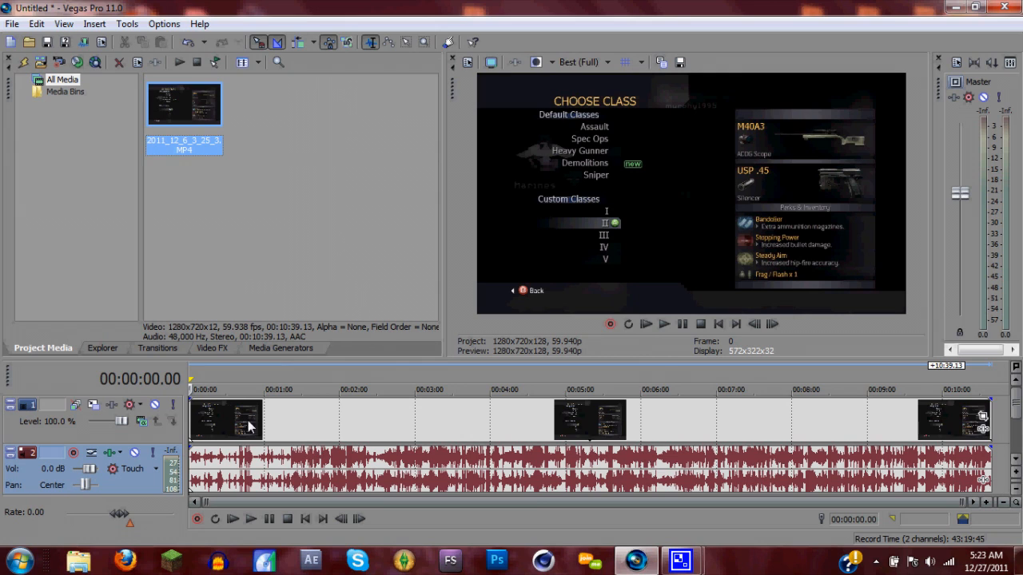
Shorten the timeline clip by trimming about 22 seconds off its start and deleting everything after 00:00:41.46
mouse_move(236, 423)
left_mouse_down()
mouse_move(274, 427)
mouse_move(222, 419)
left_mouse_up()
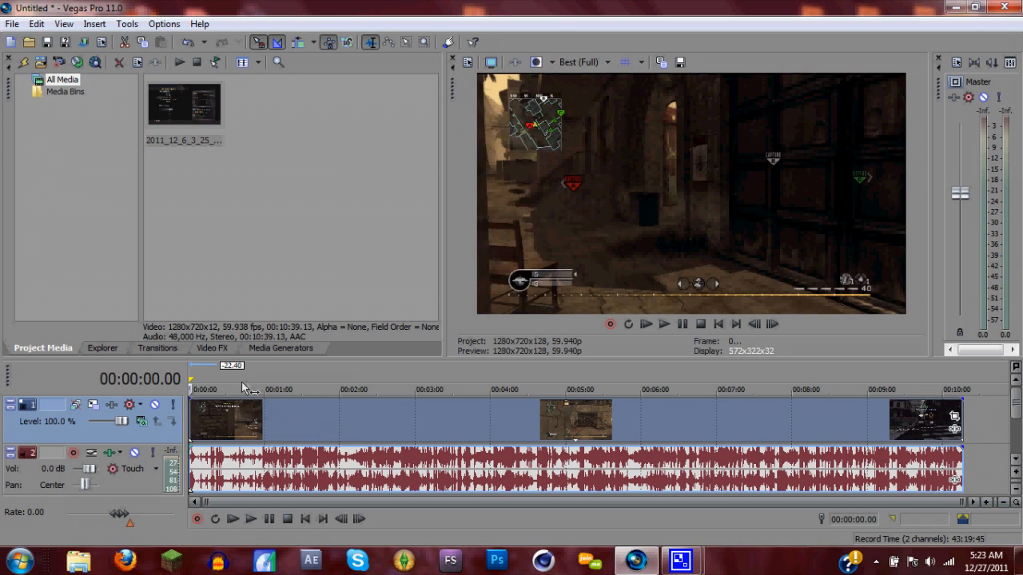
left_click(243, 382)
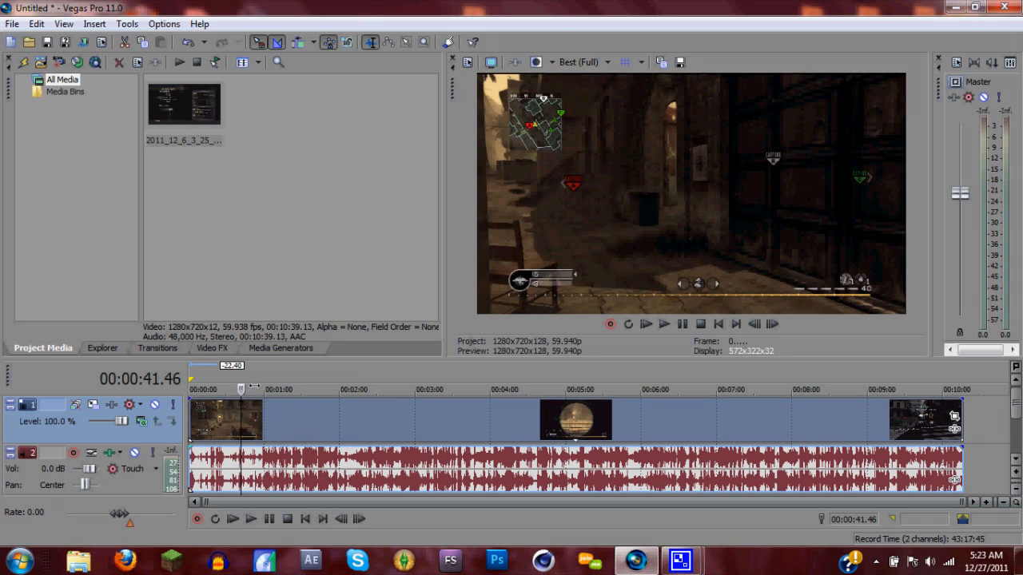
left_click(254, 386)
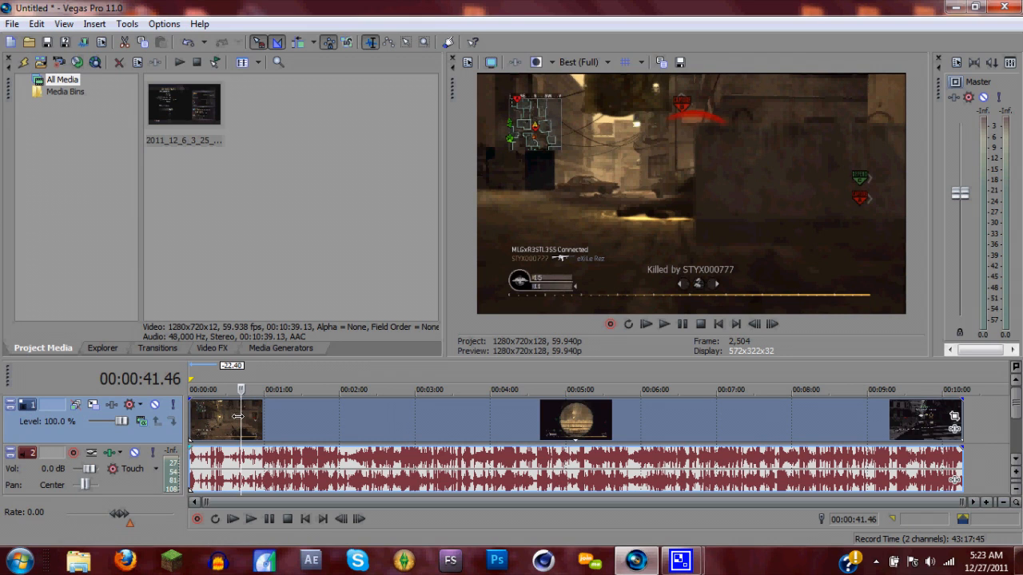
key("s")
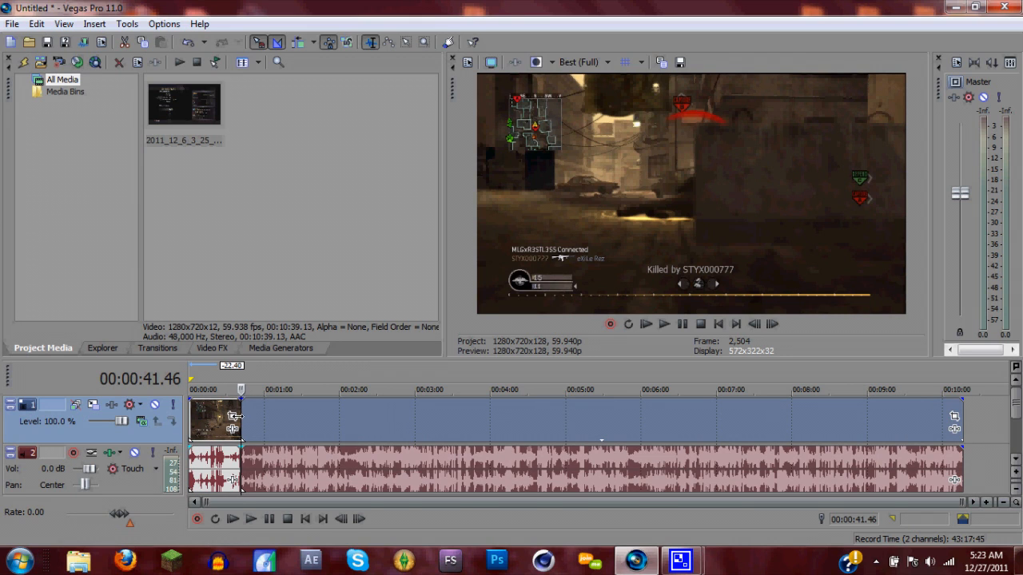
right_click(288, 432)
left_click(328, 205)
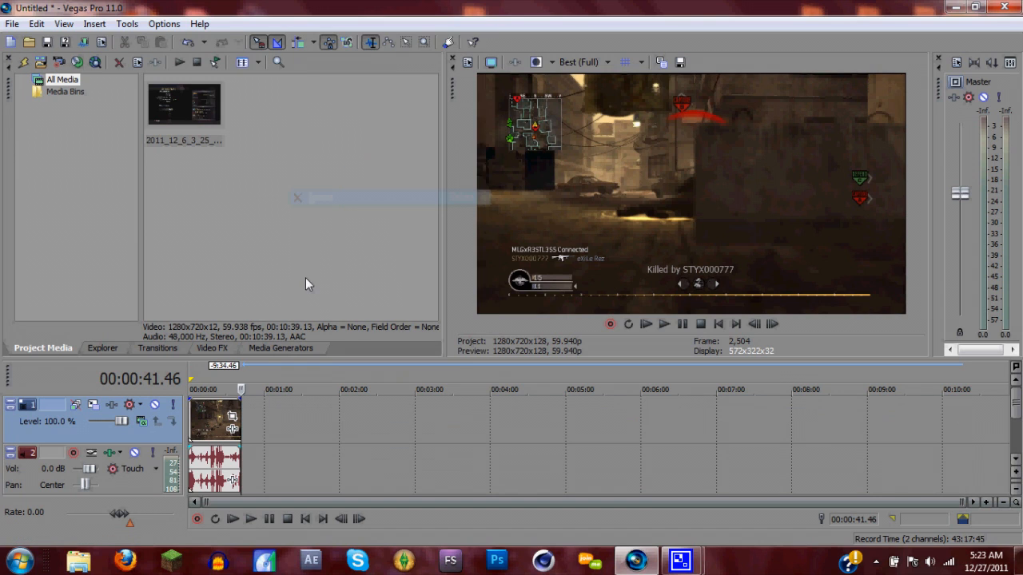
Preview the shortened clip from 00:00:19.06 and pause playback at the kill around 00:00:20.06
left_click(214, 400)
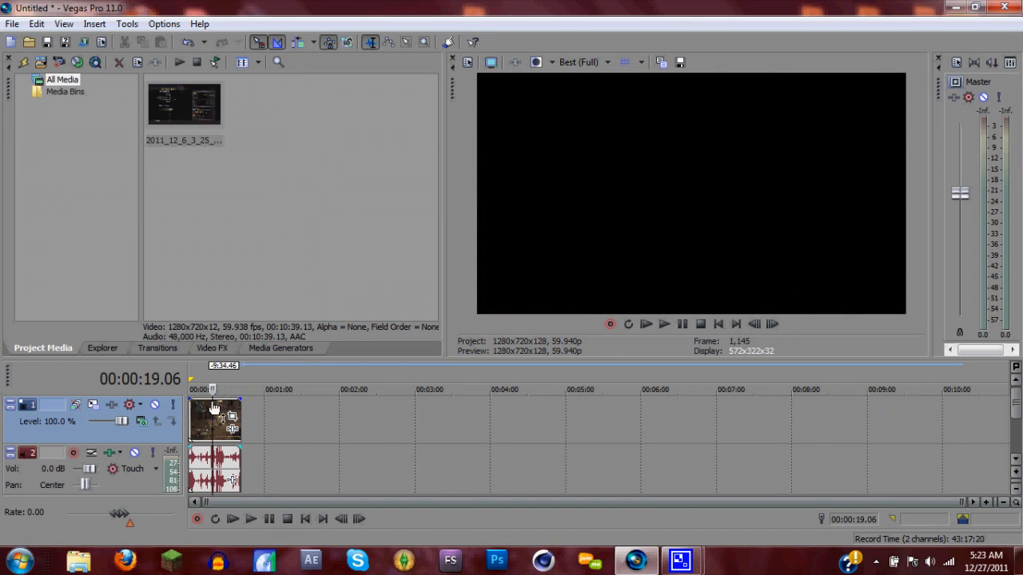
key("space")
left_click_drag(249, 393, 274, 397)
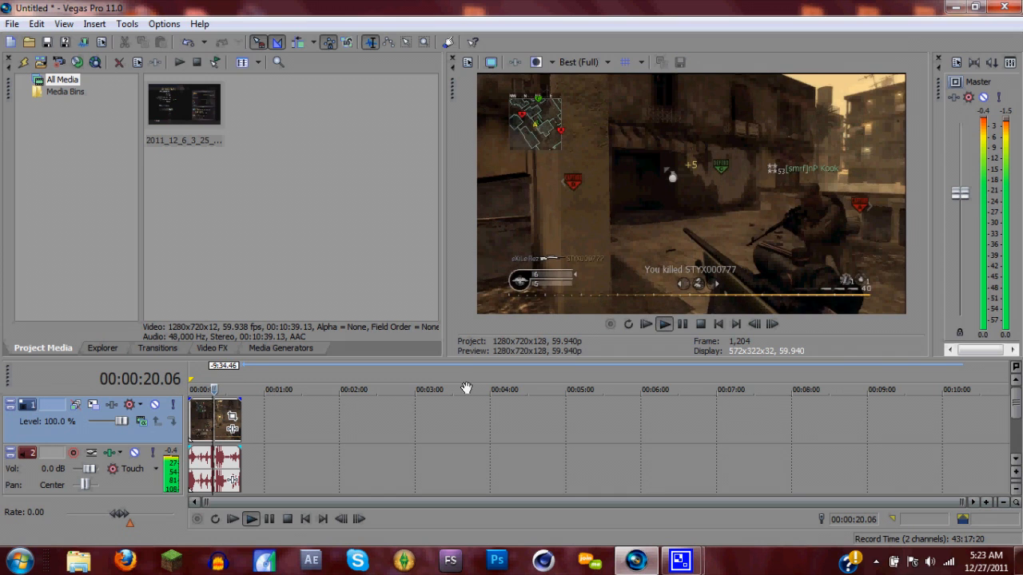
key("space")
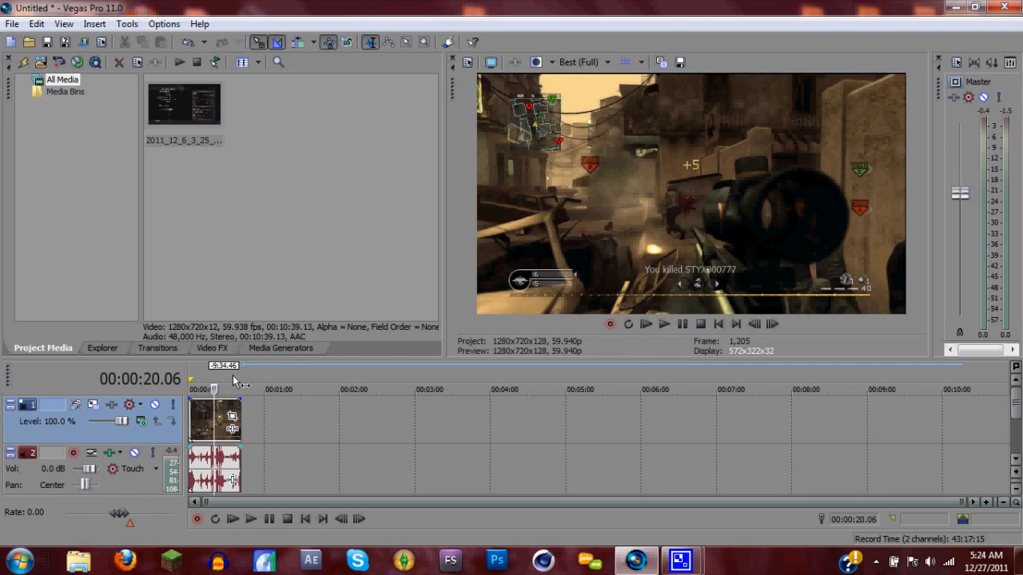
Set the video event's resampling to Disable resample in its properties
right_click(207, 419)
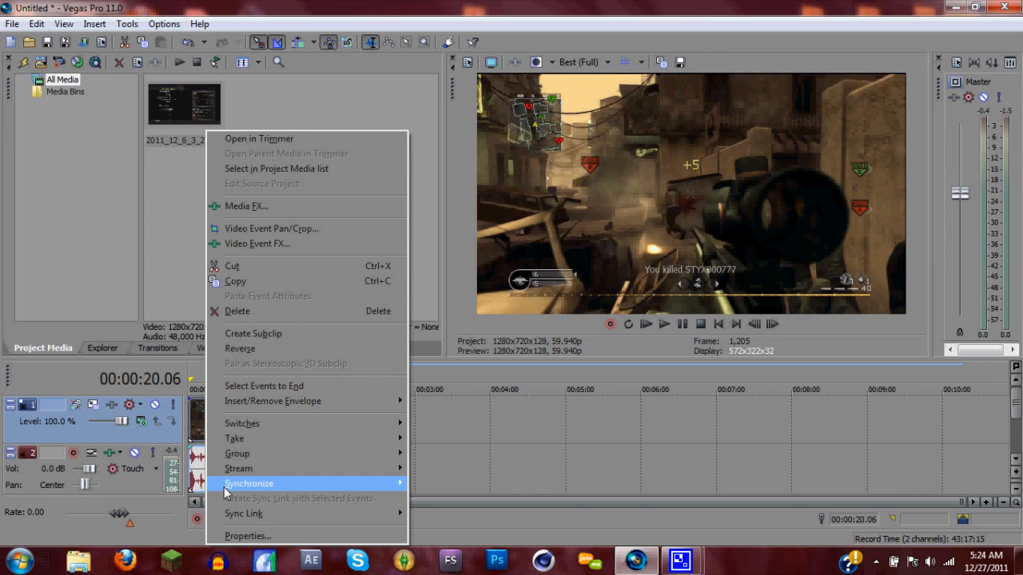
left_click(251, 537)
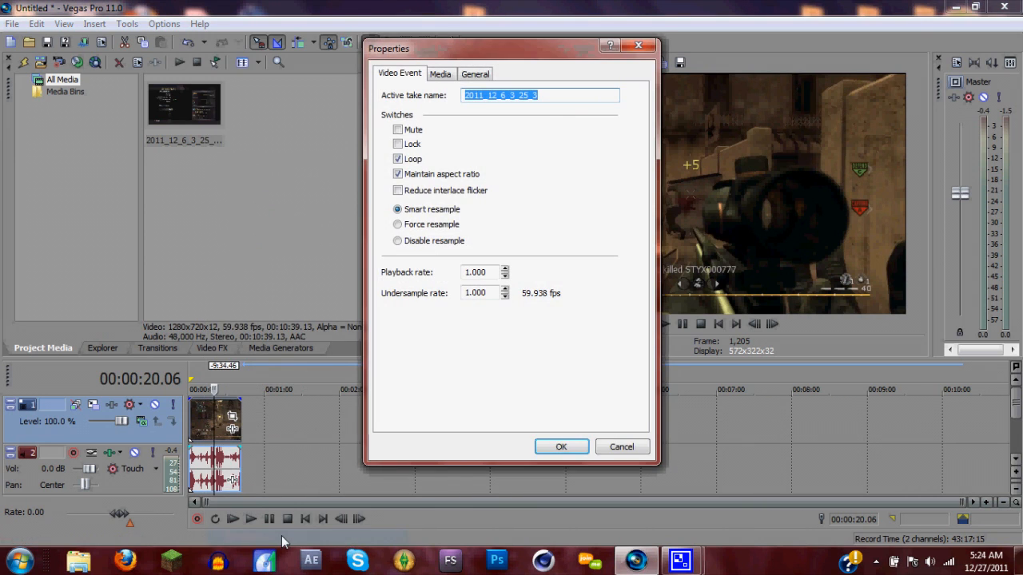
left_click(399, 241)
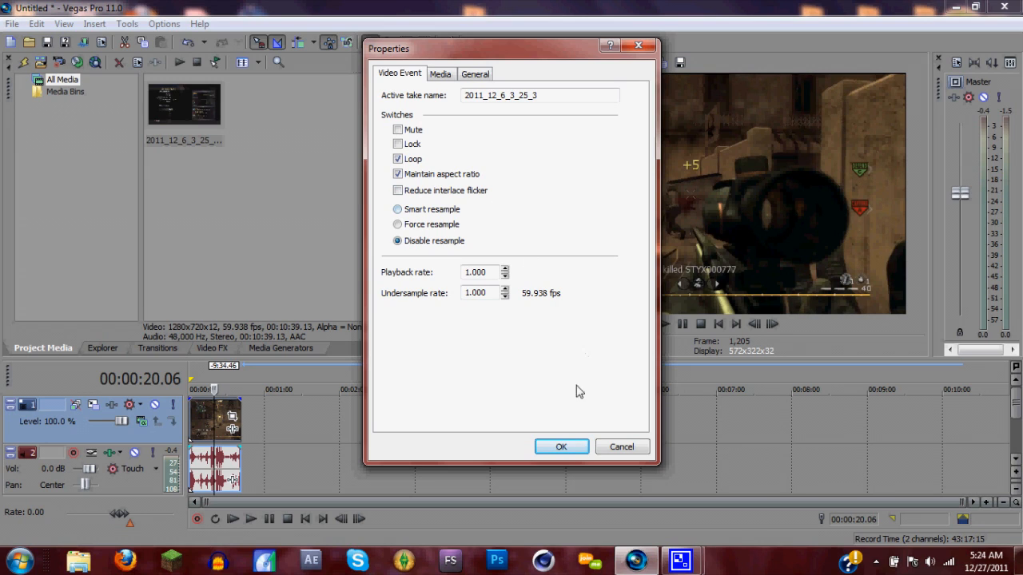
left_click(563, 449)
left_click(561, 447)
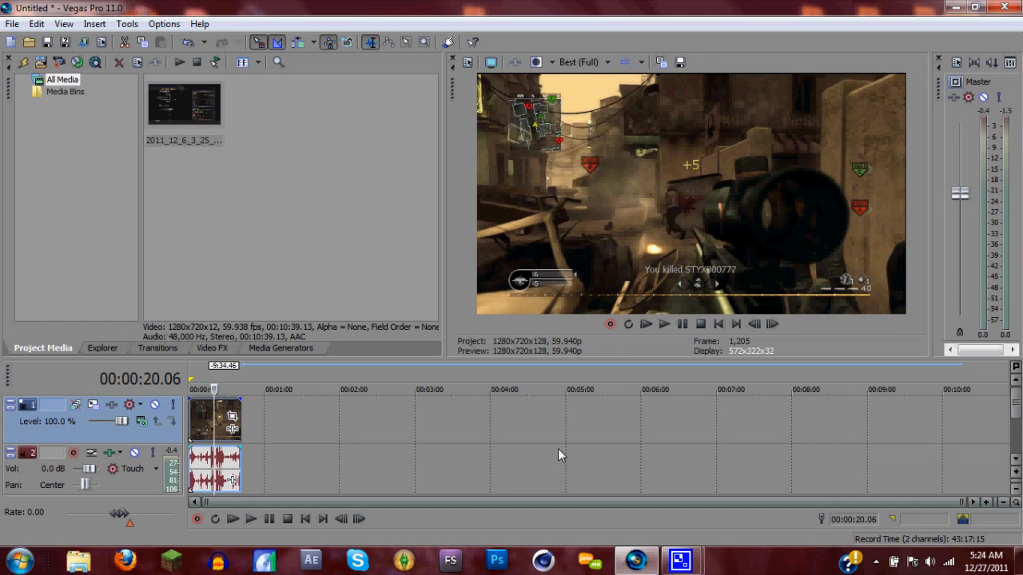
Open the project's video properties and review the available templates, keeping HD 720-60p (1280x720, 59.940 fps)
left_click(469, 64)
left_click_drag(465, 41, 340, 86)
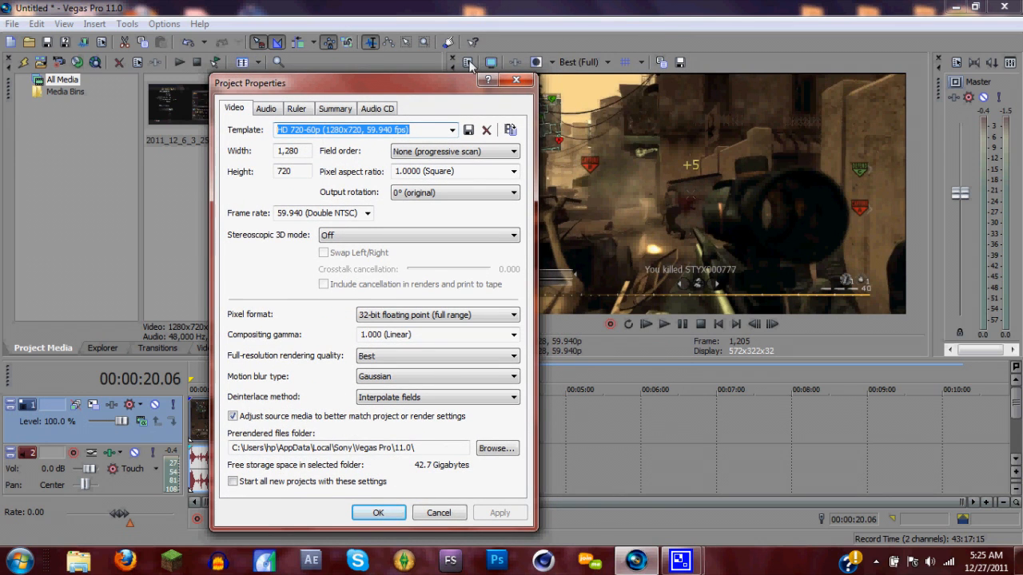
left_click_drag(449, 89, 498, 20)
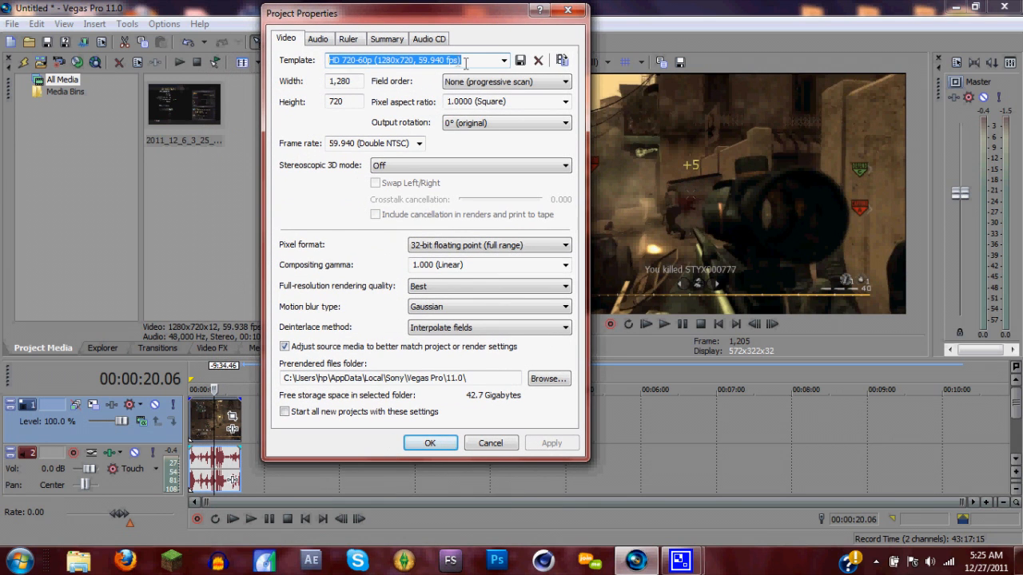
left_click(504, 61)
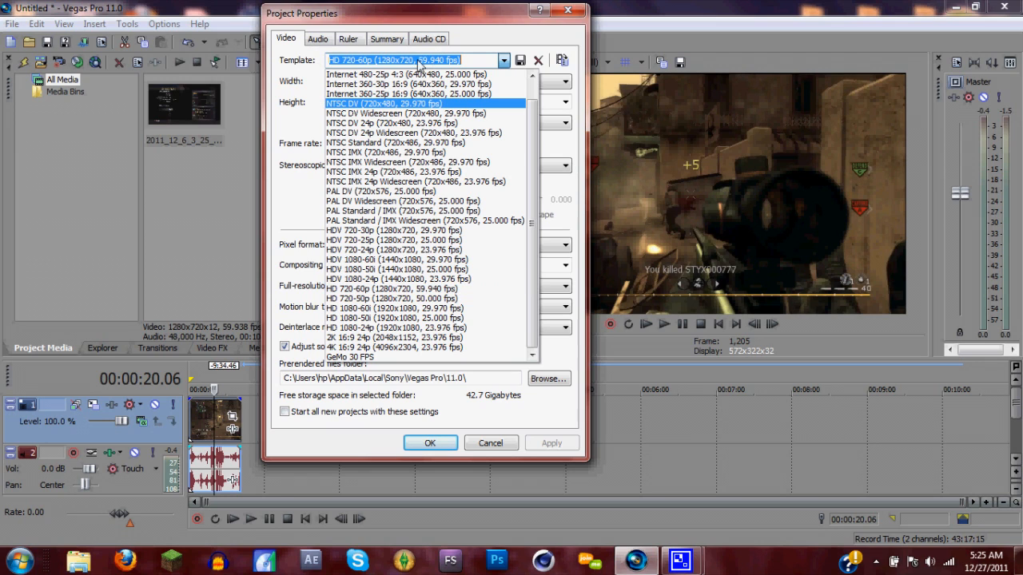
left_click(319, 95)
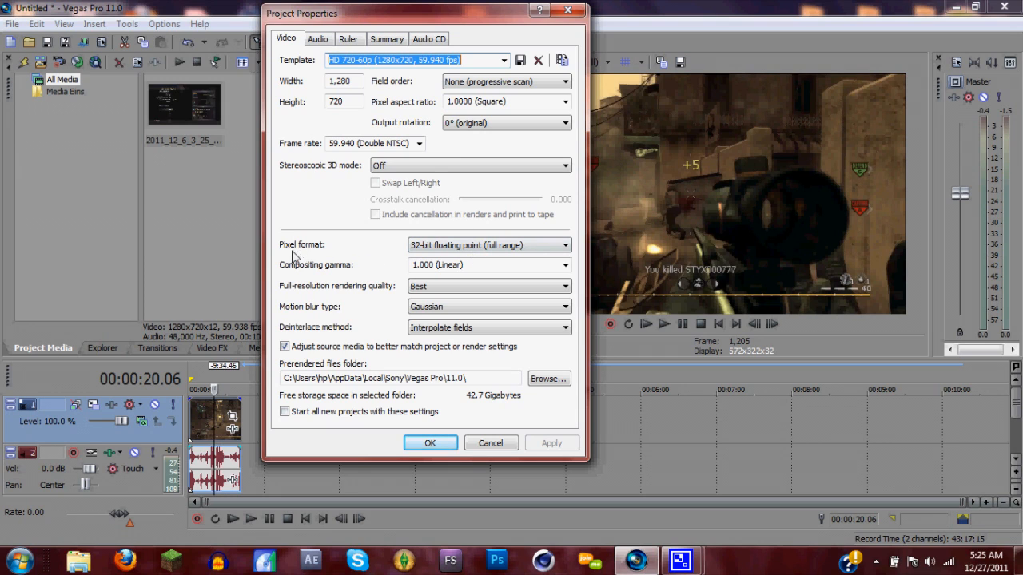
Review the pixel format, field order, full-resolution rendering quality and motion blur options in the project properties
left_click(455, 247)
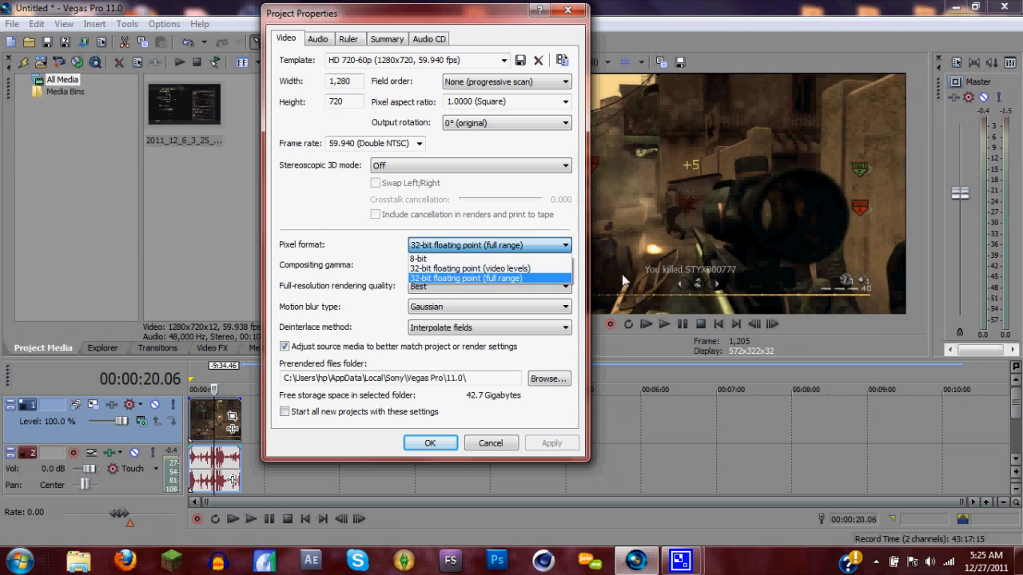
left_click(341, 271)
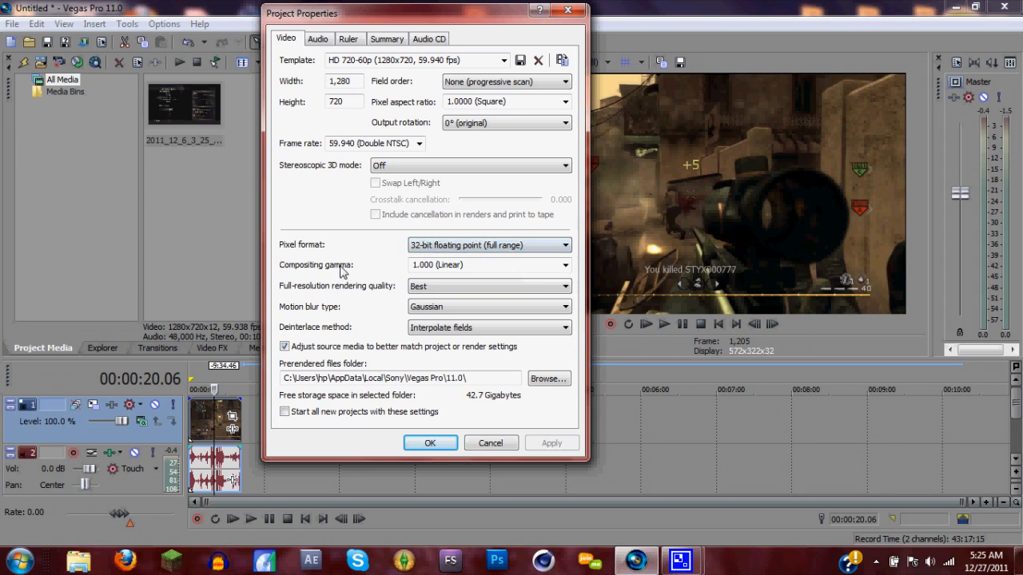
left_click(443, 246)
left_click(319, 250)
left_click(469, 82)
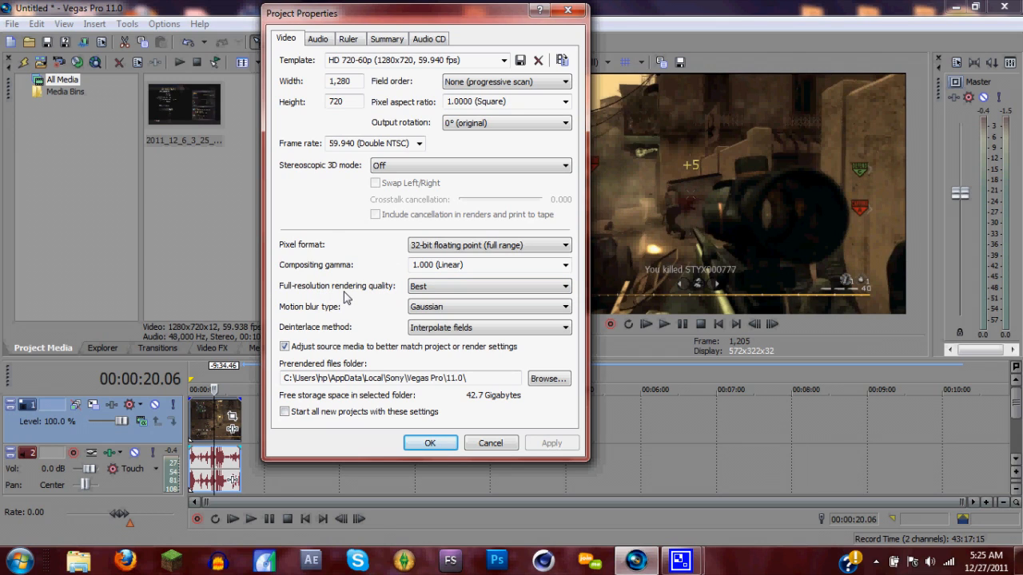
left_click(427, 287)
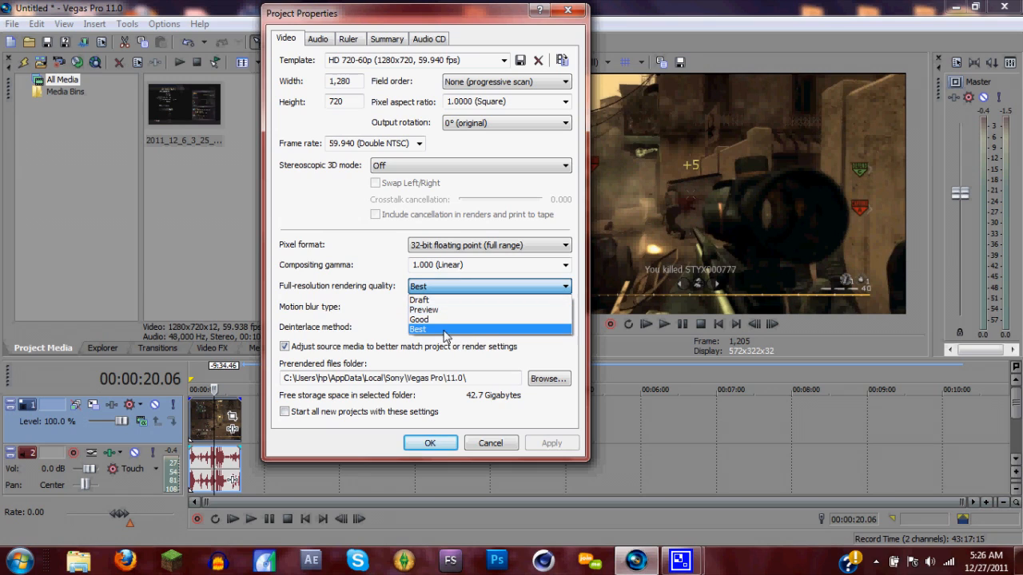
left_click(343, 309)
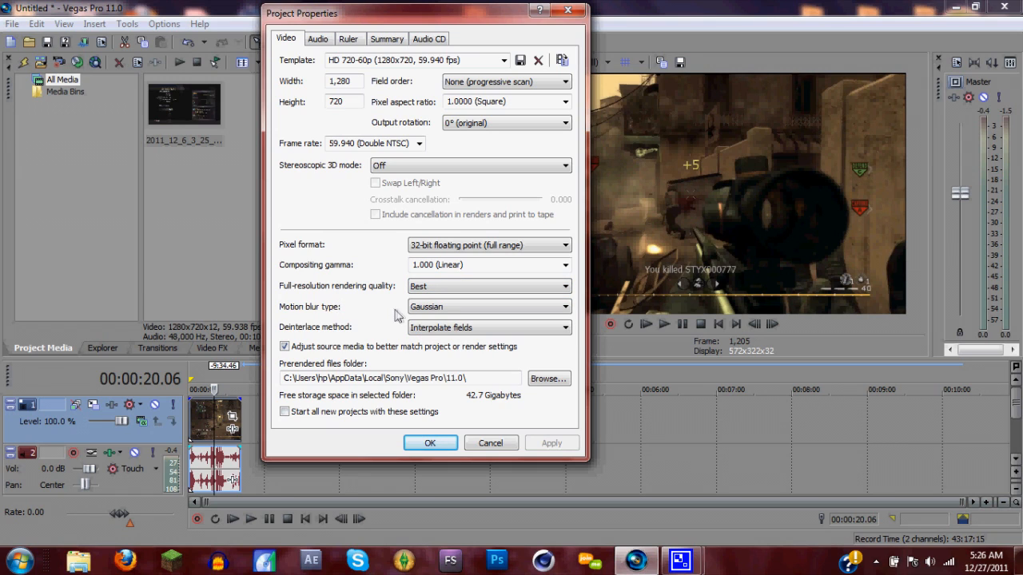
left_click(436, 310)
left_click(344, 331)
Set the project's deinterlace method to None and apply the project properties
left_click(452, 334)
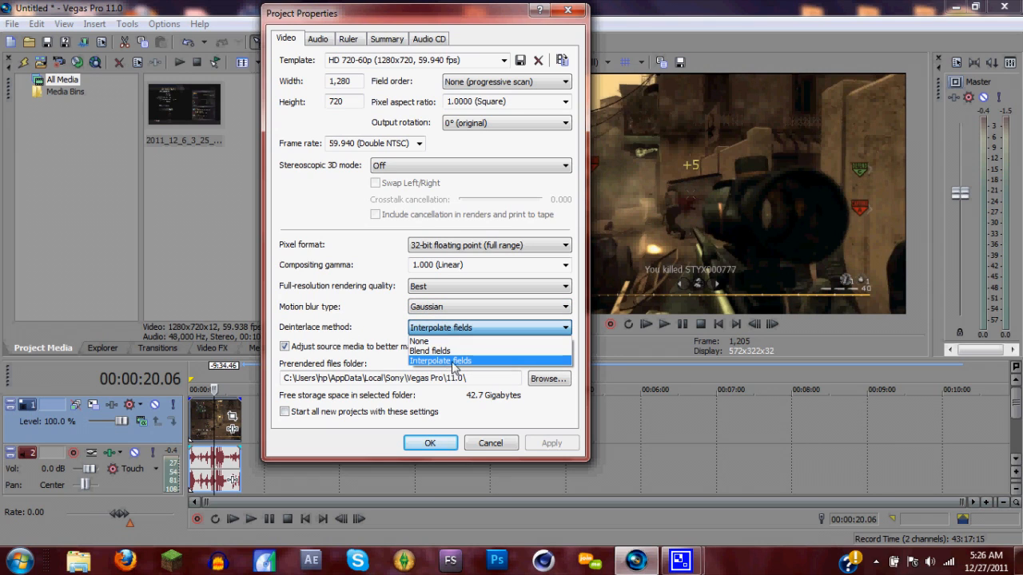
left_click(375, 336)
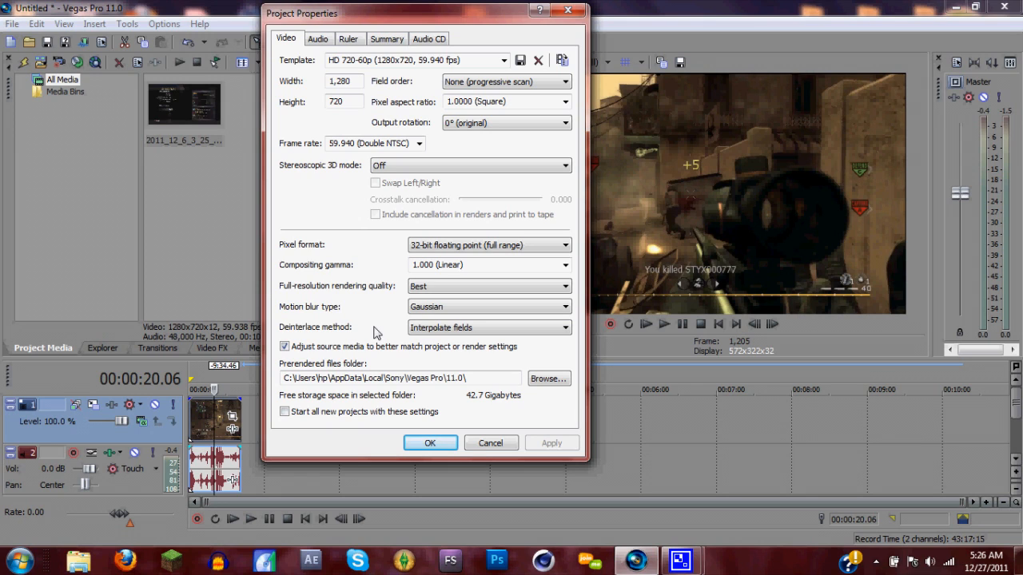
left_click(423, 329)
left_click(438, 340)
left_click(546, 443)
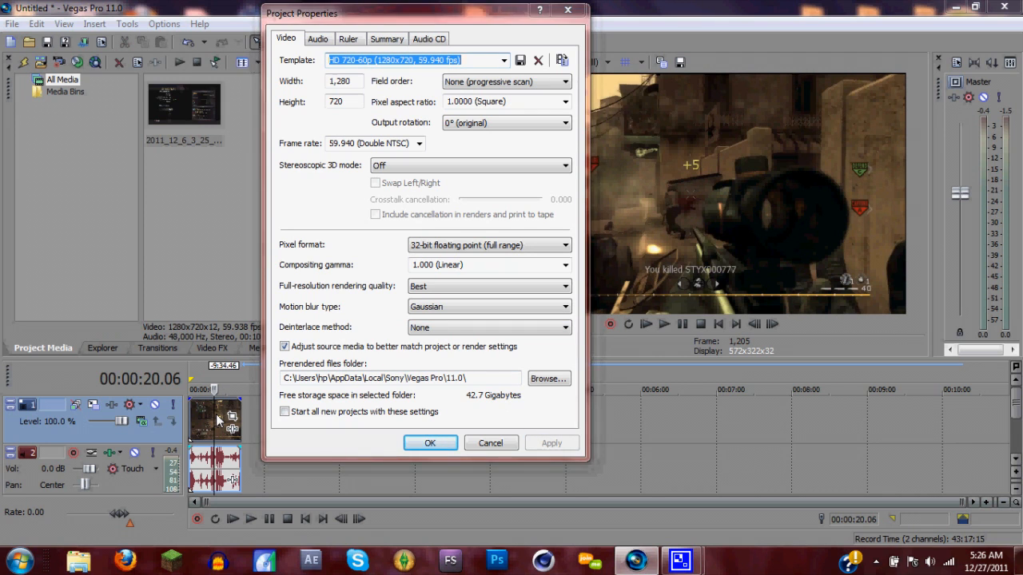
left_click(447, 444)
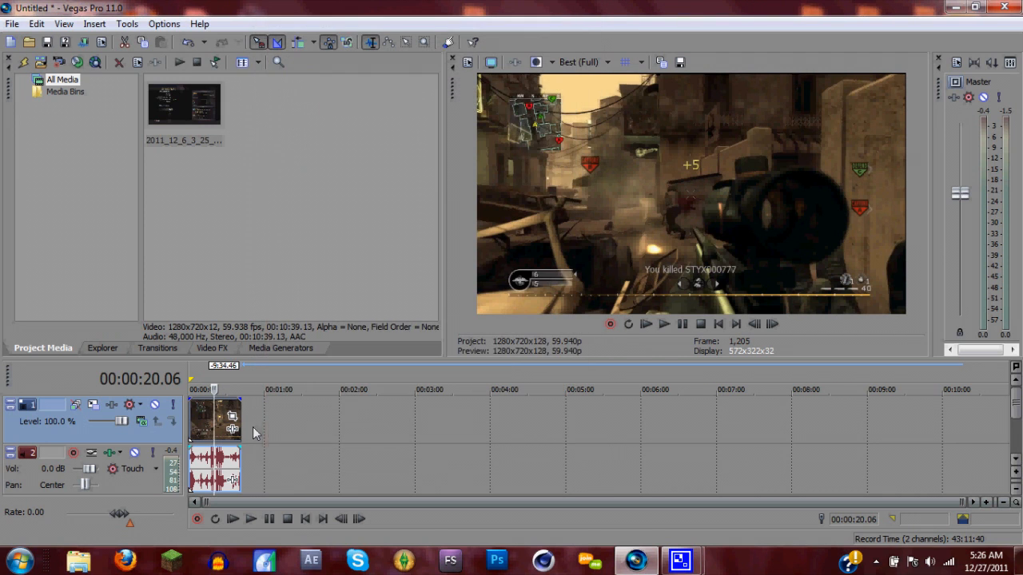
Set the video event's resampling to Smart resample in its properties
right_click(201, 424)
left_click(224, 412)
left_click(398, 209)
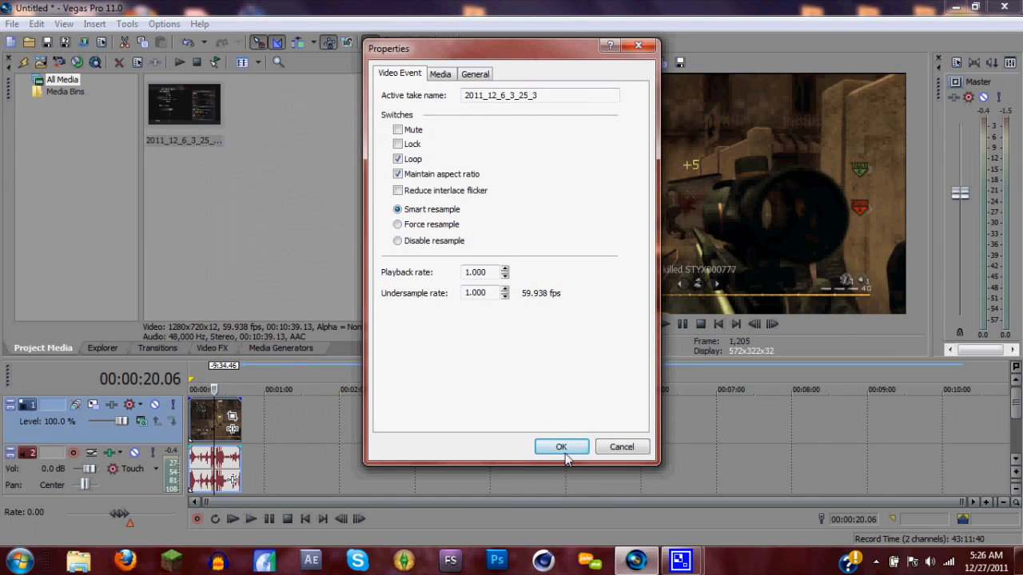
left_click(563, 451)
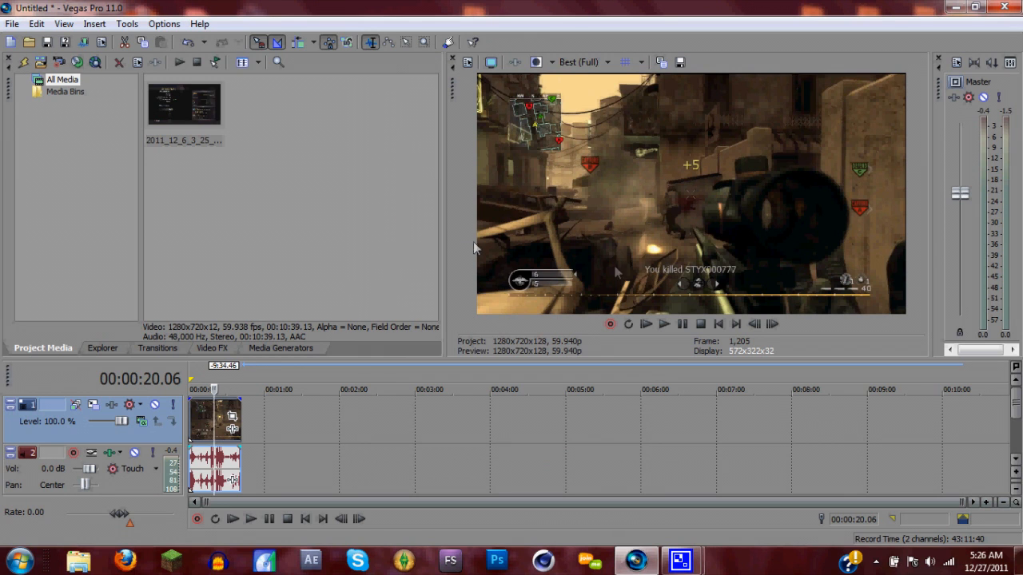
Advance frame by frame from 00:00:20.06 to examine the blending between frames, and play on to about 00:00:25
left_click(772, 324)
left_click(772, 324)
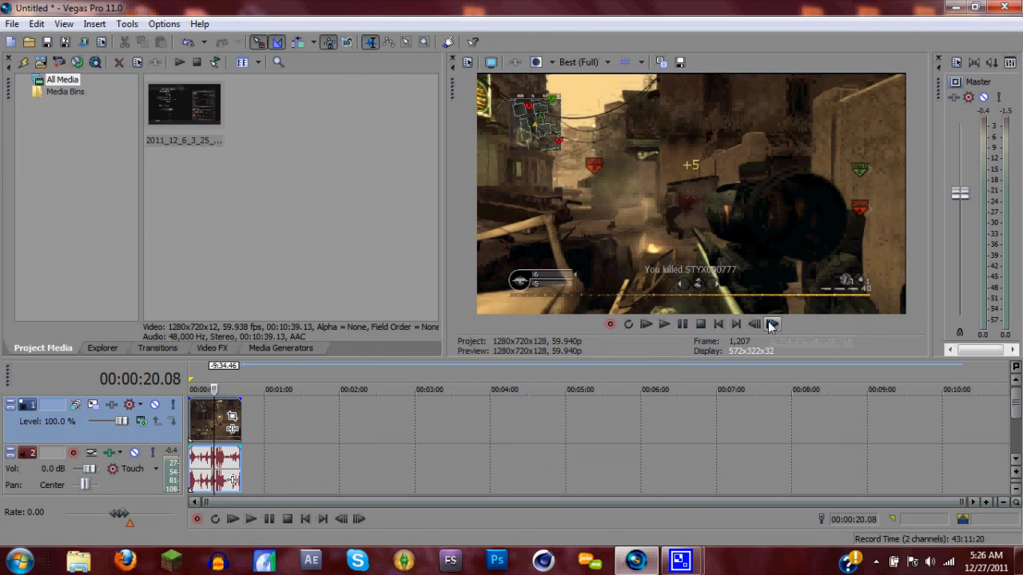
left_click(771, 324)
left_click(772, 325)
left_click(772, 324)
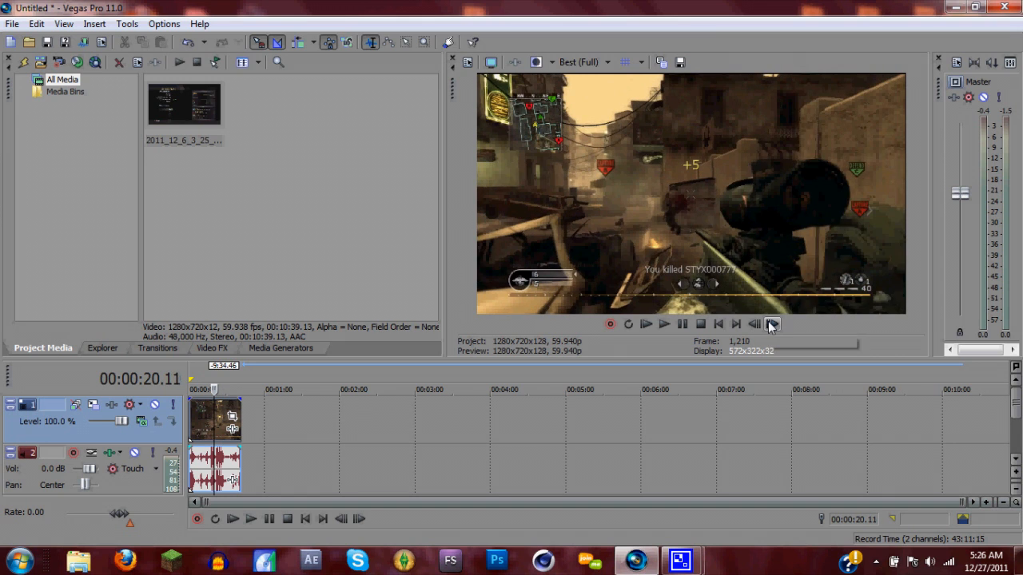
left_click(772, 325)
left_click(772, 325)
left_click(772, 325)
left_click(772, 325)
left_click(772, 324)
left_click(771, 324)
left_click(772, 324)
left_click(772, 325)
left_click(772, 324)
left_click(772, 324)
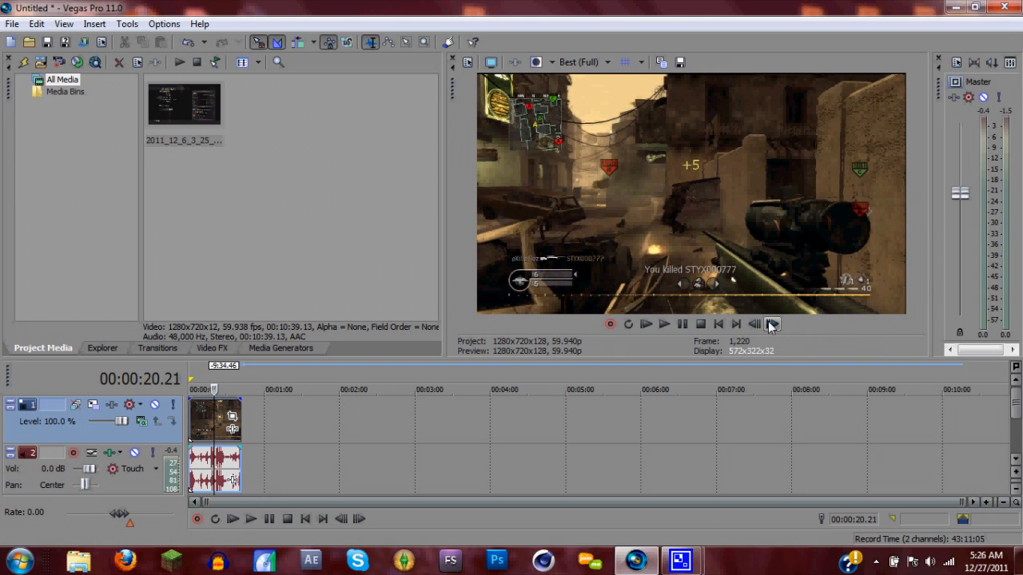
left_click(772, 325)
key("space")
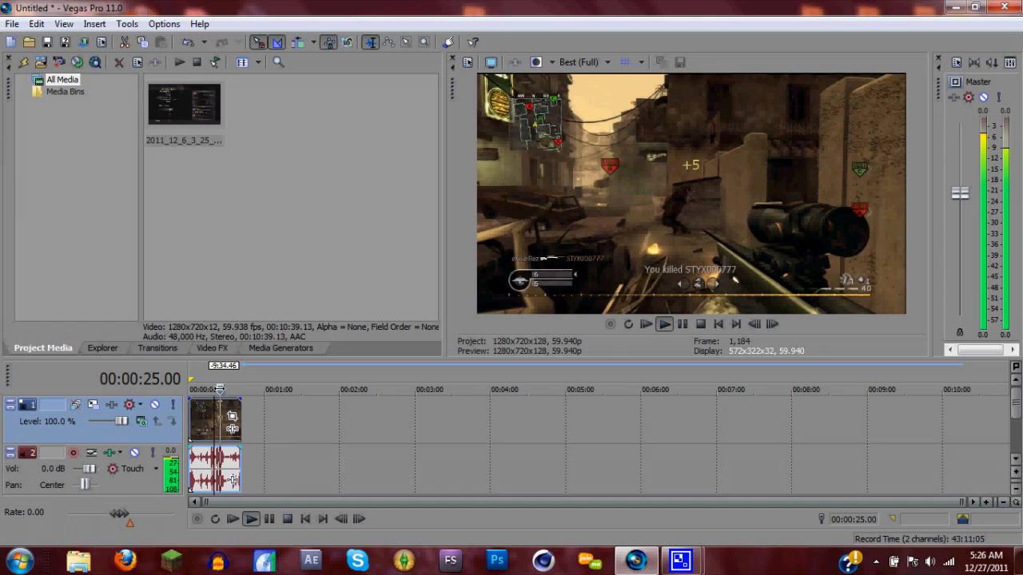
left_click_drag(220, 389, 219, 389)
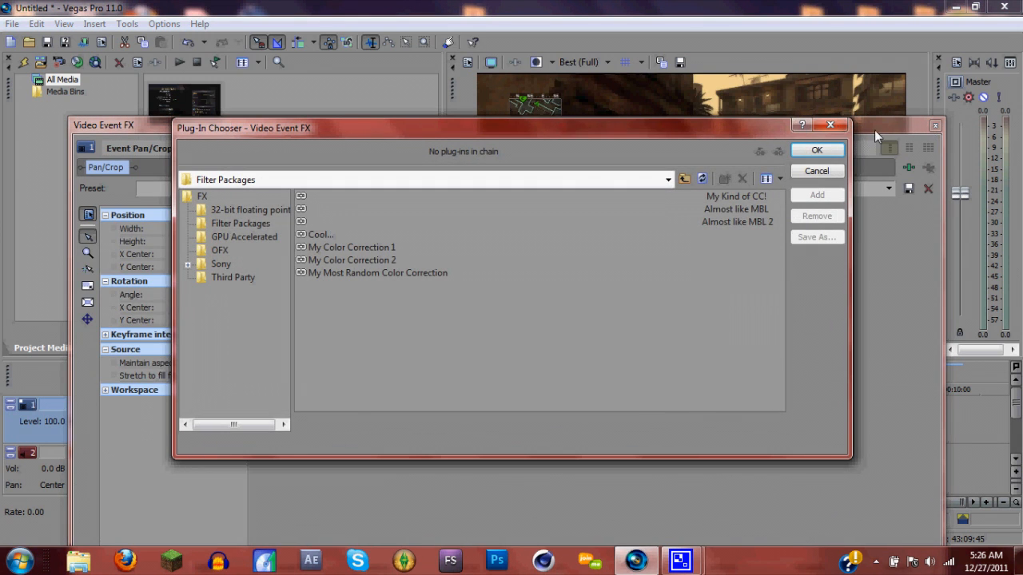
Close the Video Event FX windows and choose the video event's resample mode in its properties
left_click(830, 125)
left_click(936, 127)
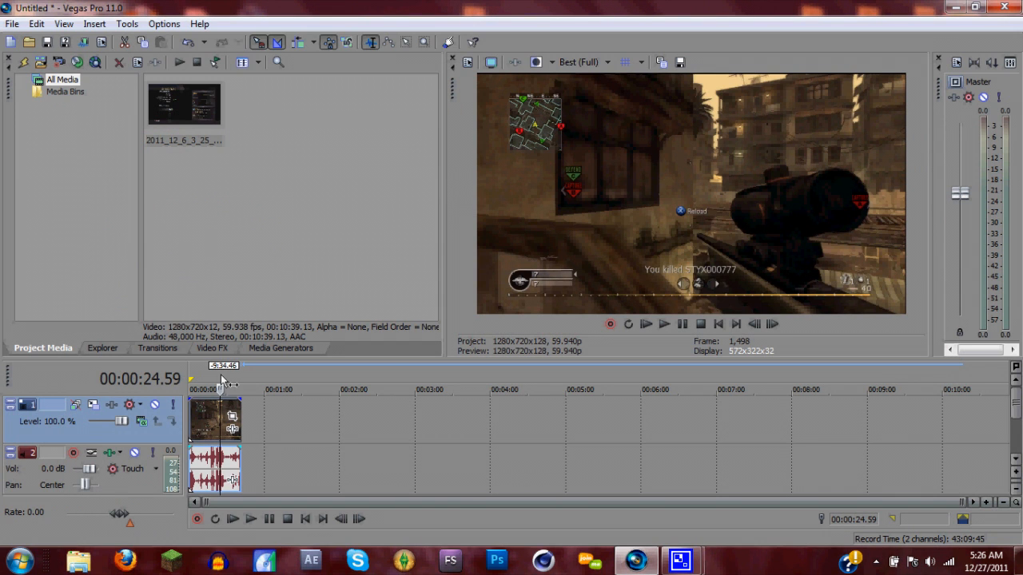
right_click(193, 411)
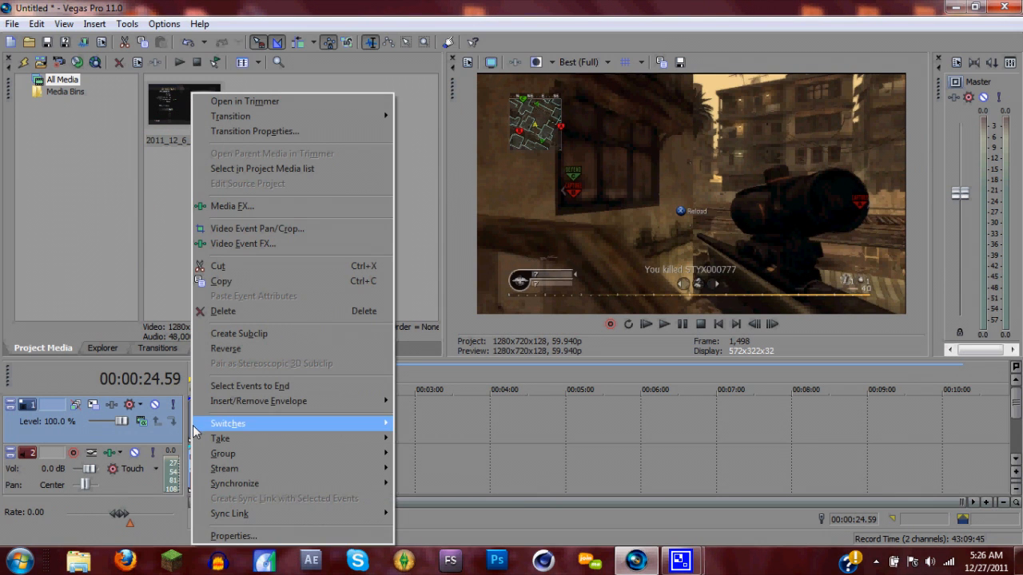
left_click(233, 536)
left_click(397, 242)
left_click(561, 447)
Set the project's deinterlace method to Interpolate fields and make these settings the default for all new projects
left_click(471, 44)
left_click(557, 352)
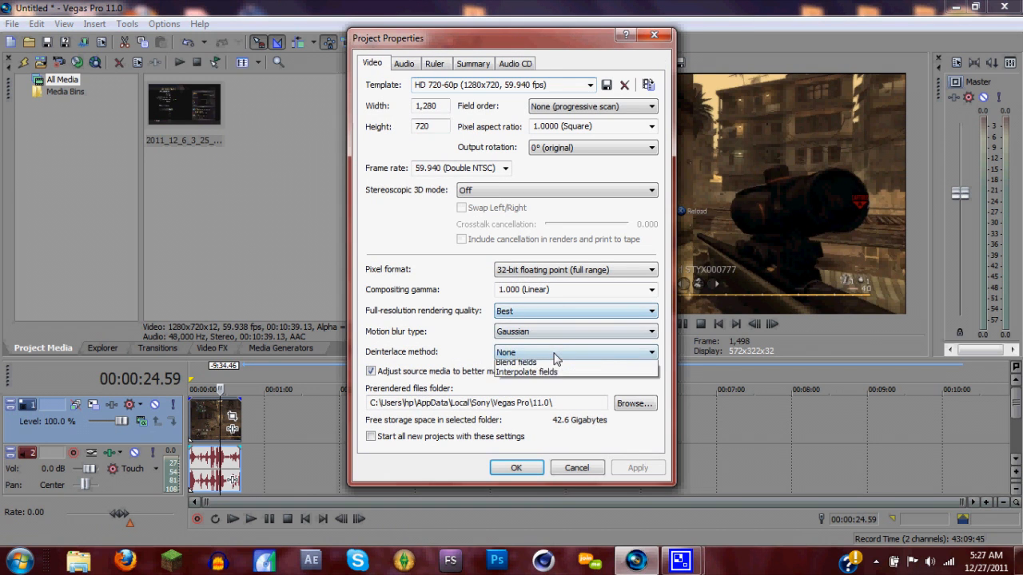
left_click(557, 384)
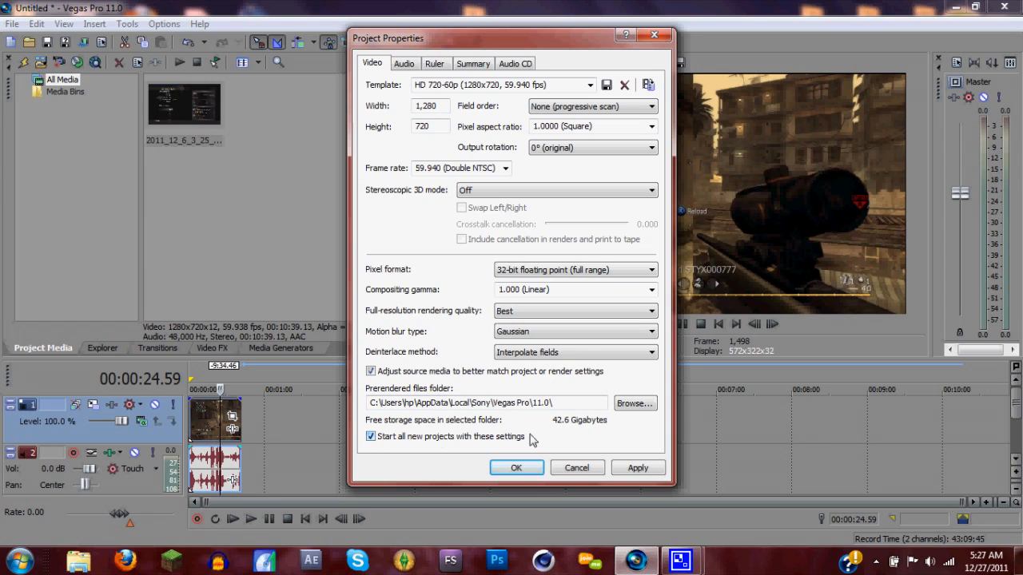
Review the bit depth and the resample and stretch quality options in the project's audio properties
left_click(407, 65)
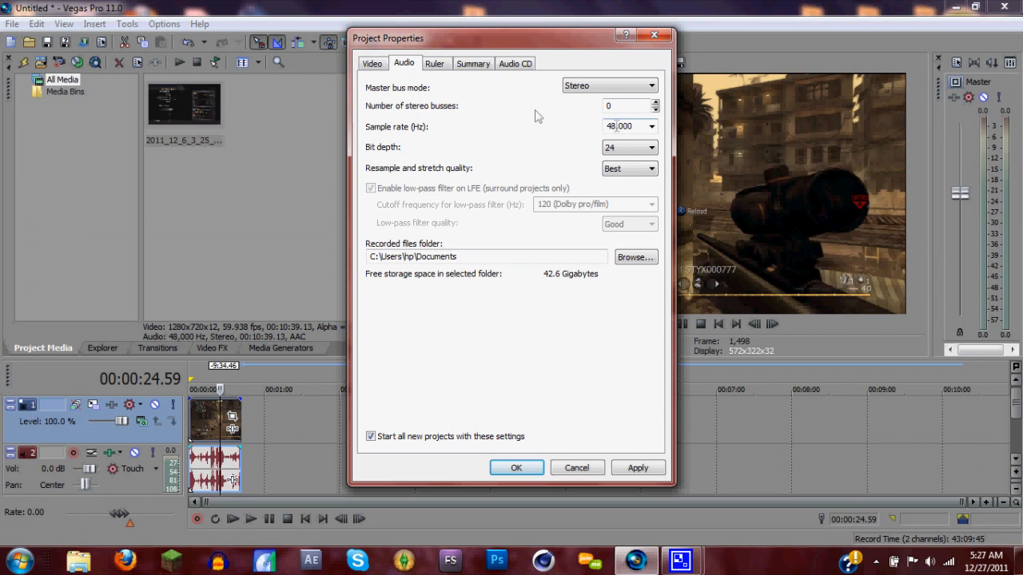
left_click(626, 151)
left_click(480, 161)
left_click(605, 174)
left_click(548, 233)
Look through the ruler, summary and audio CD properties, and apply the project properties
left_click(435, 65)
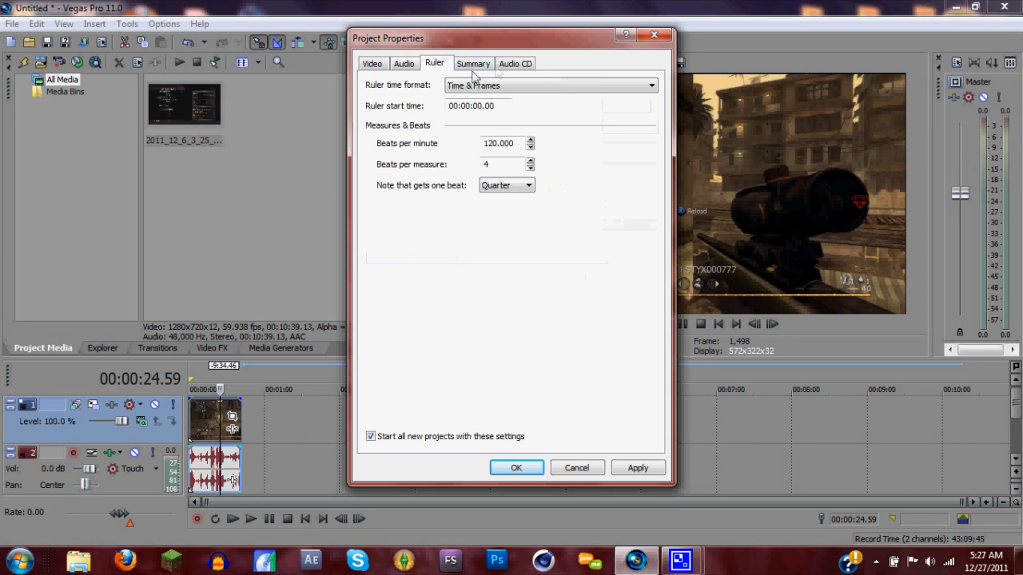
left_click(473, 64)
left_click(511, 64)
left_click(403, 66)
left_click(379, 64)
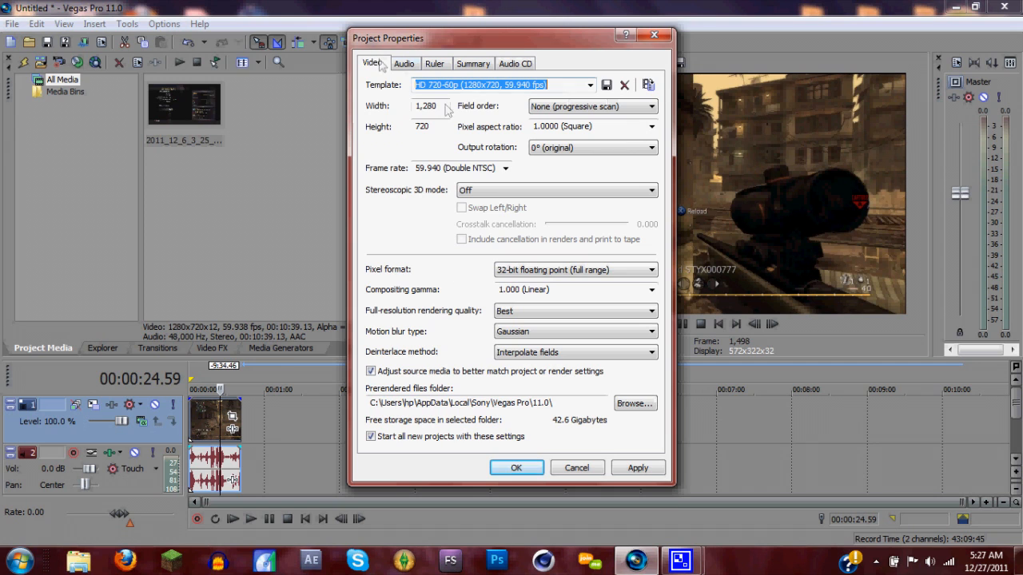
left_click(637, 472)
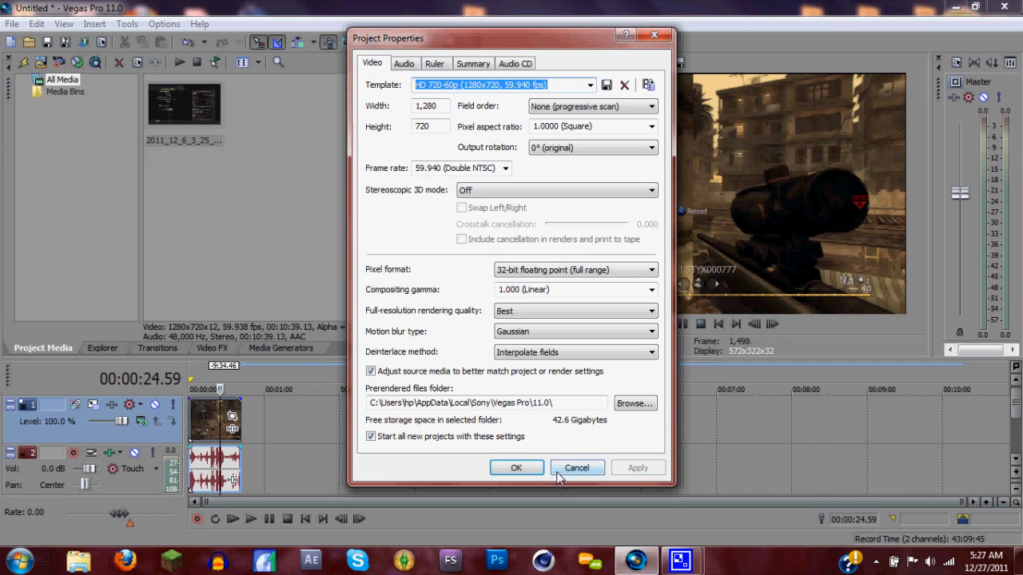
left_click(526, 468)
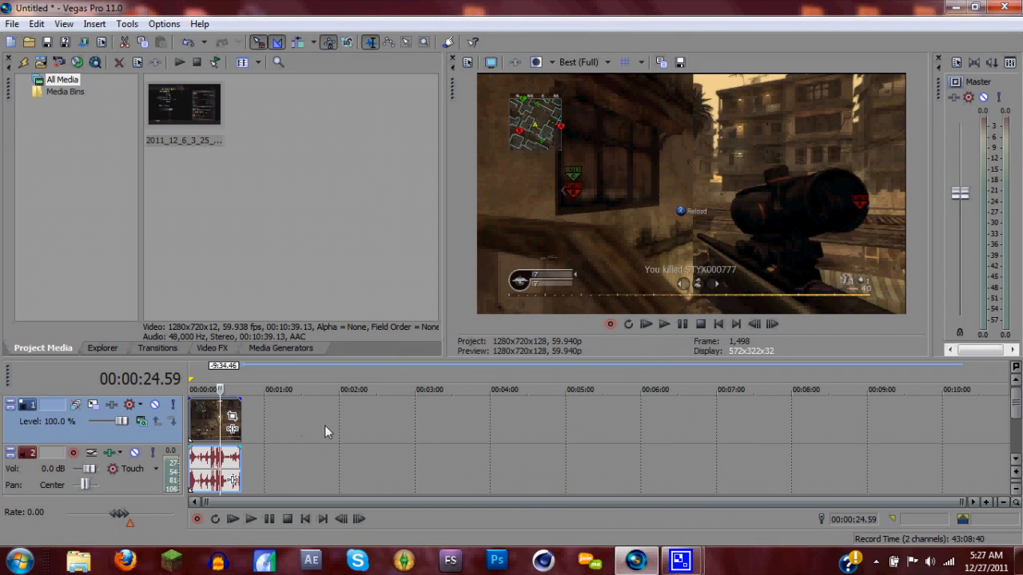
Crop the video event to about 1,262 × 614, centred at about 642, 366, to create cinematic bars
left_click(232, 416)
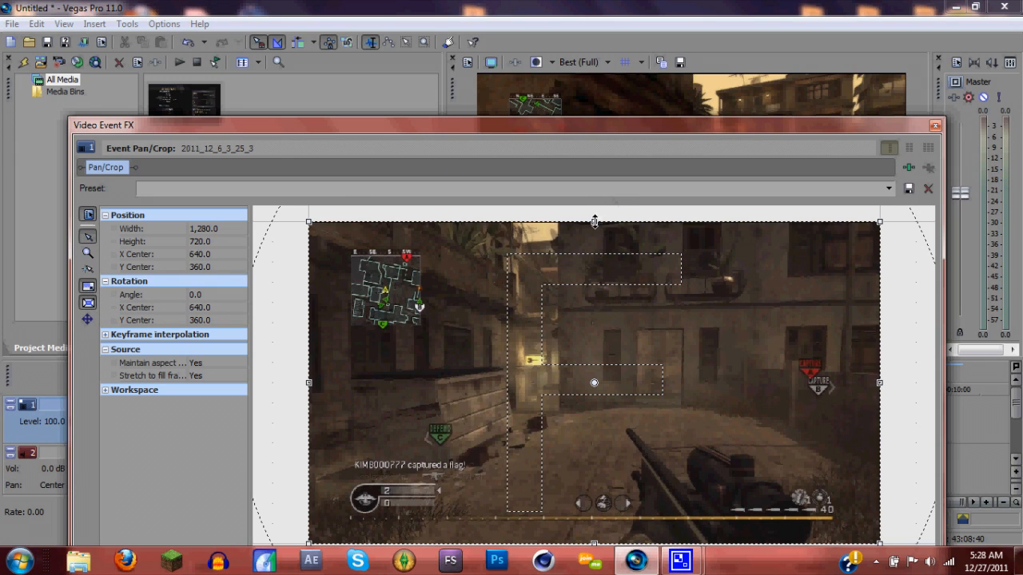
left_click_drag(594, 221, 595, 223)
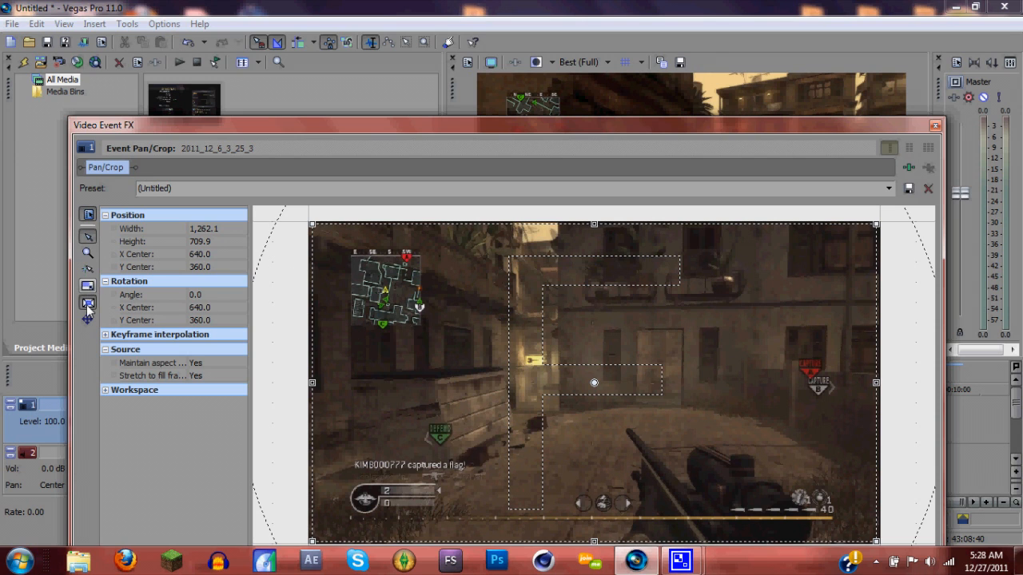
left_click_drag(597, 224, 611, 266)
left_click_drag(617, 127, 597, 274)
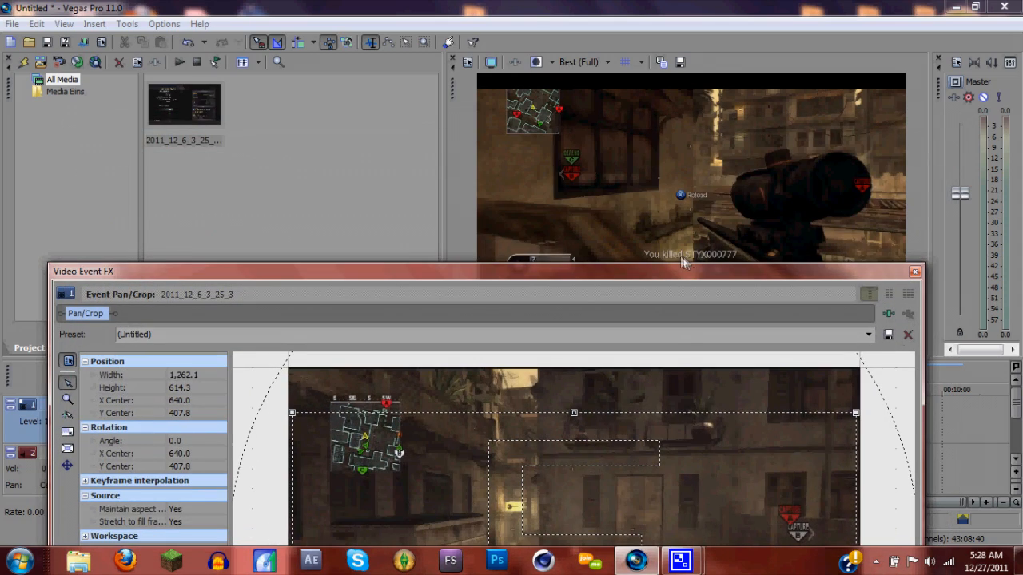
left_click_drag(672, 274, 551, 82)
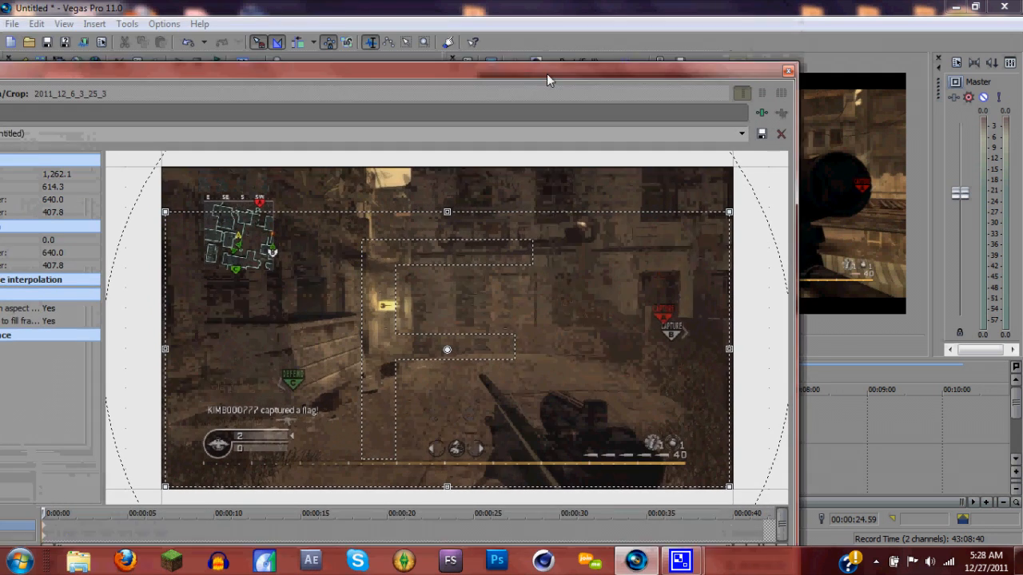
left_click_drag(474, 257, 473, 248)
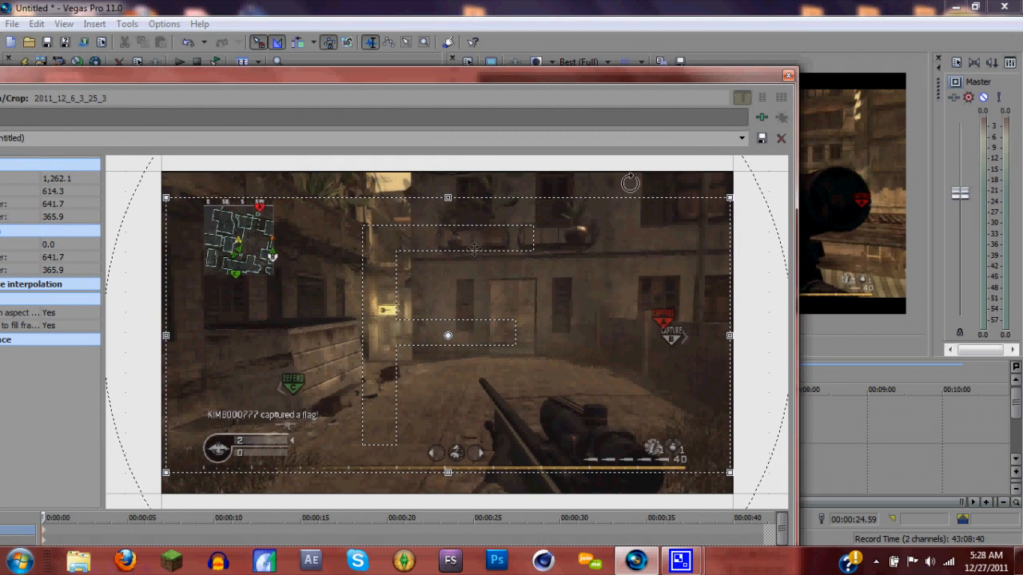
left_click(788, 75)
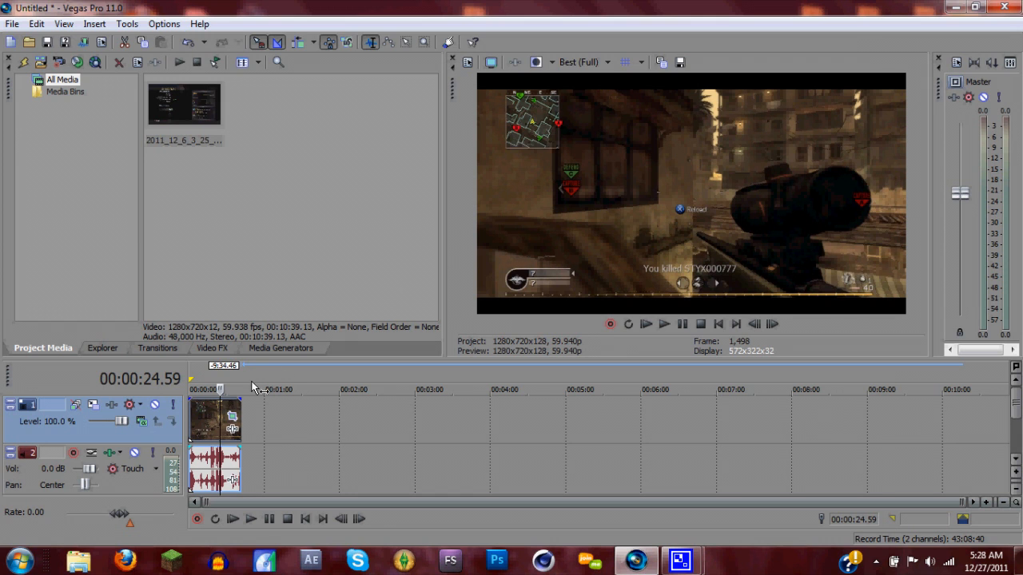
Reset the video event's pan/crop to the Default preset
left_click(232, 416)
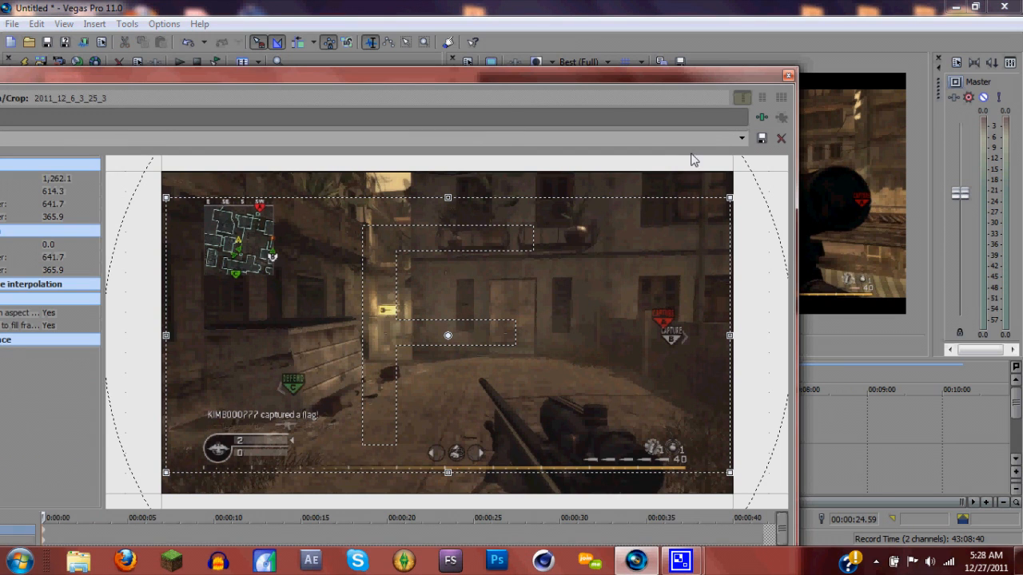
left_click(742, 138)
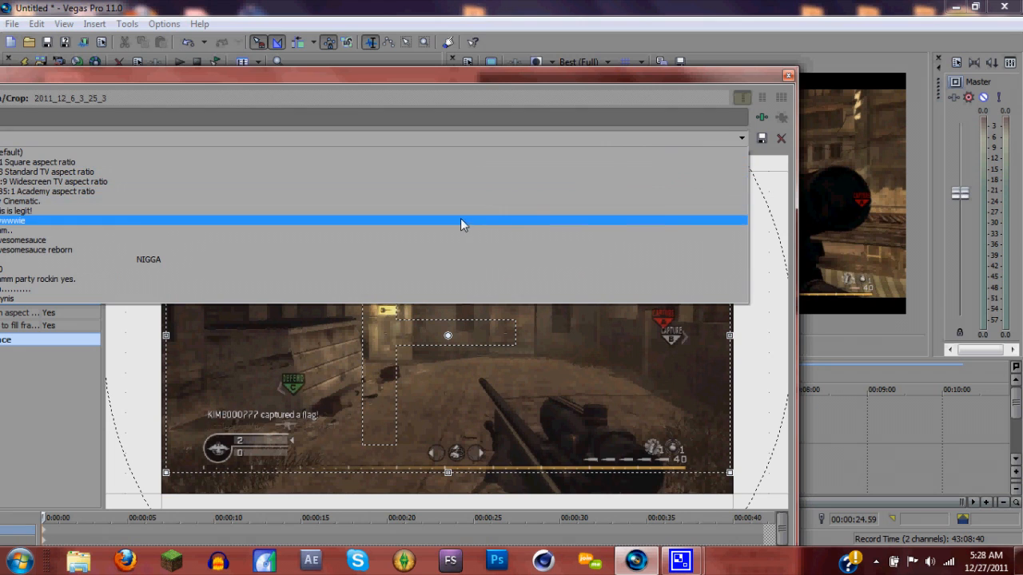
left_click(523, 151)
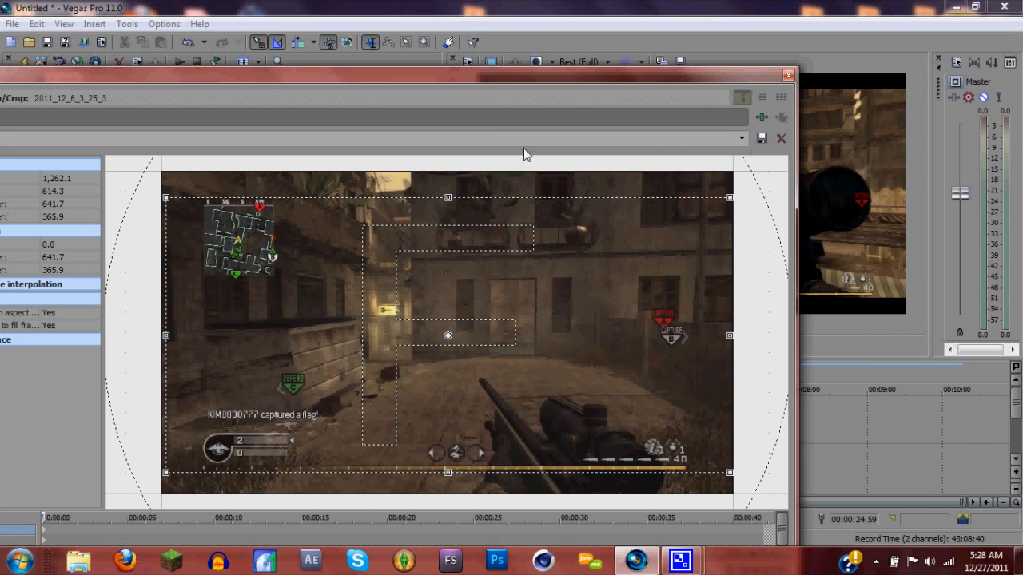
left_click(741, 139)
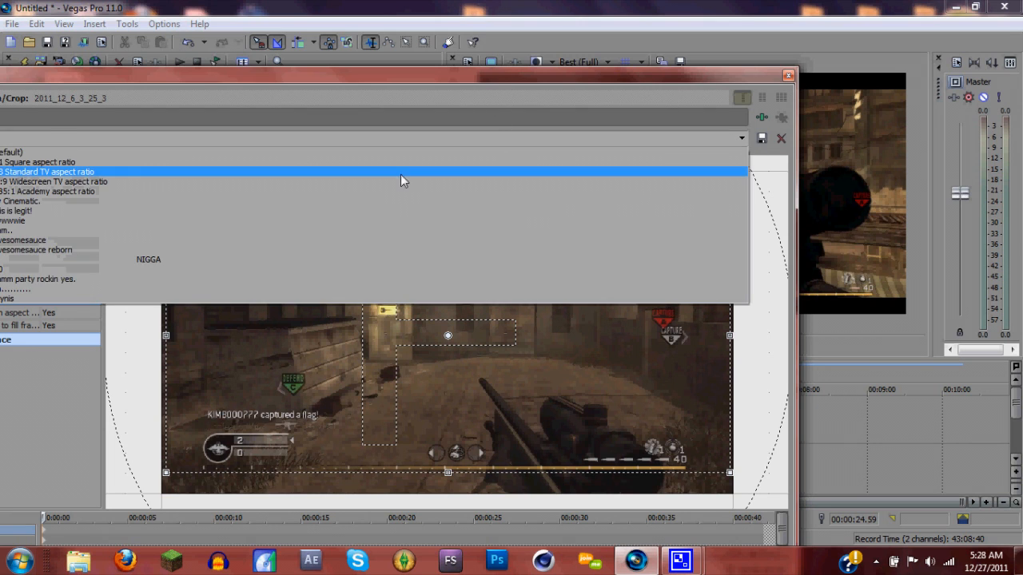
left_click(384, 153)
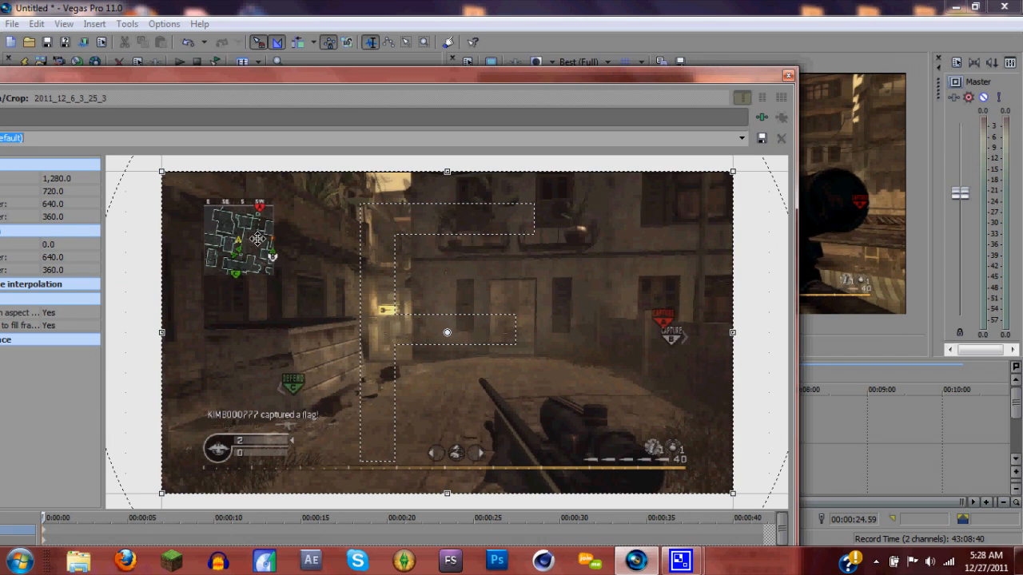
Crop the video event slightly on all sides to about 1,268 × 713, keeping it centred at 640, 360
left_click_drag(231, 76, 324, 84)
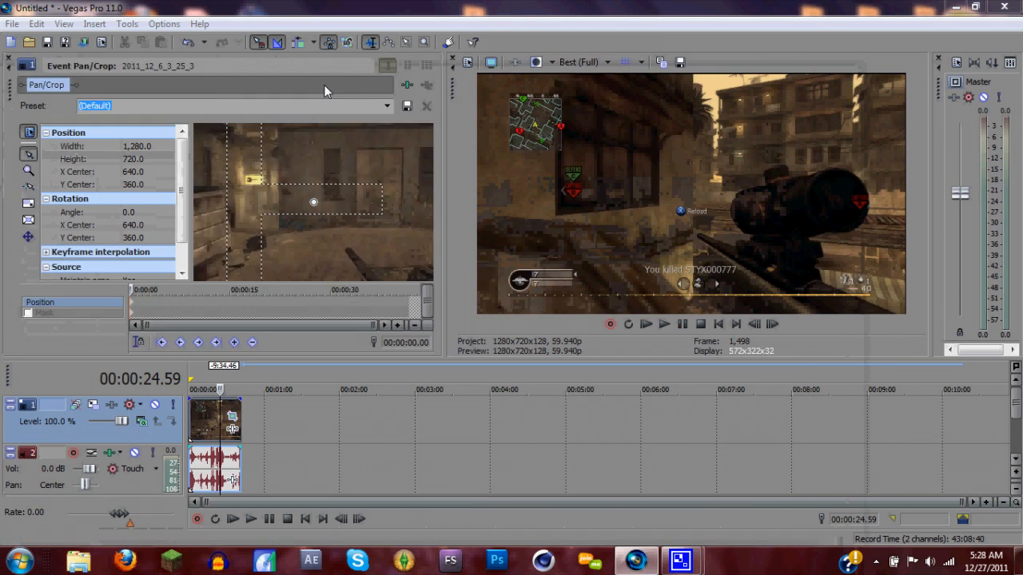
left_click_drag(10, 83, 274, 47)
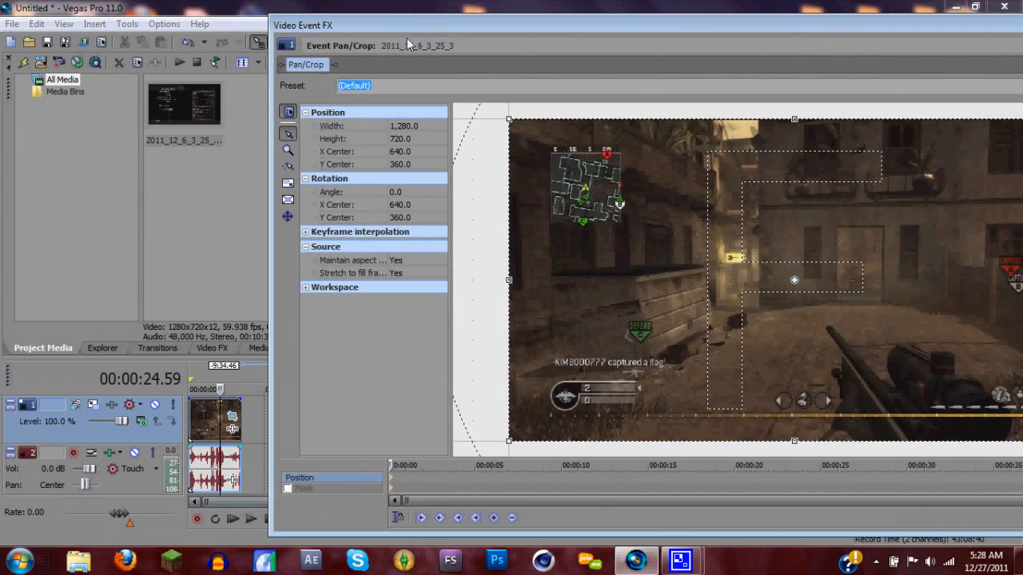
left_click_drag(450, 22, 245, 9)
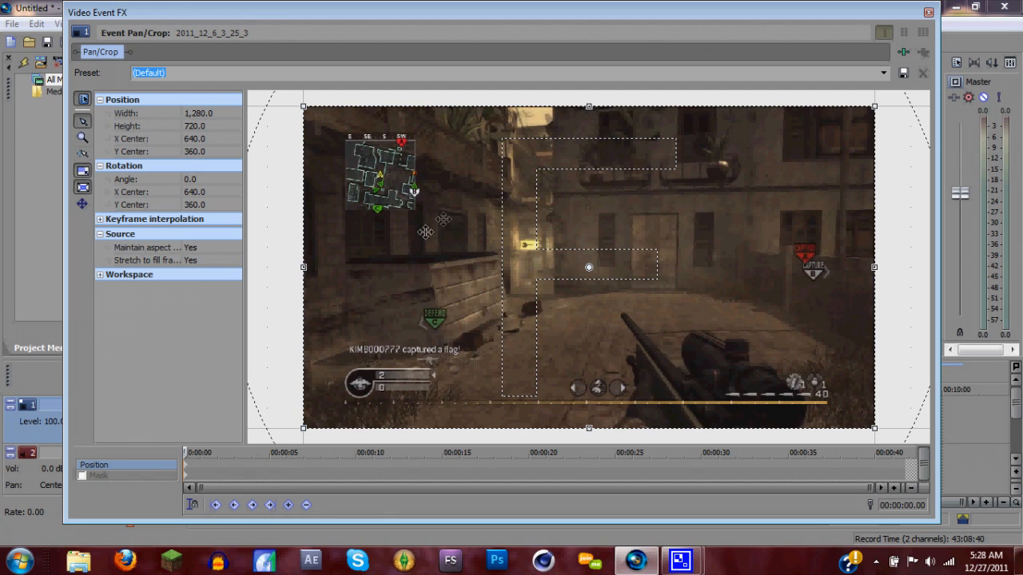
left_click_drag(590, 104, 589, 107)
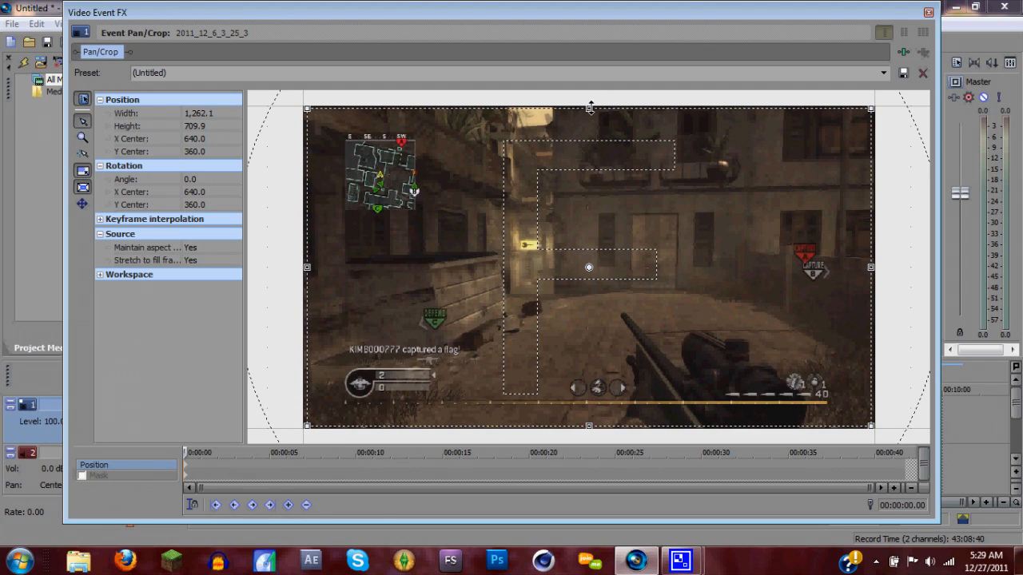
left_click_drag(590, 108, 590, 106)
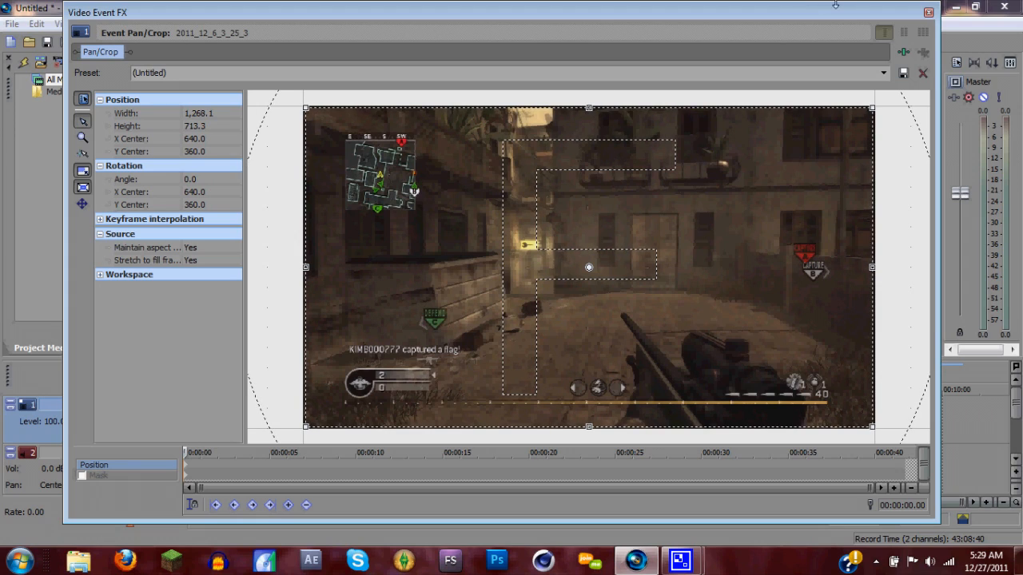
left_click_drag(834, 11, 682, 369)
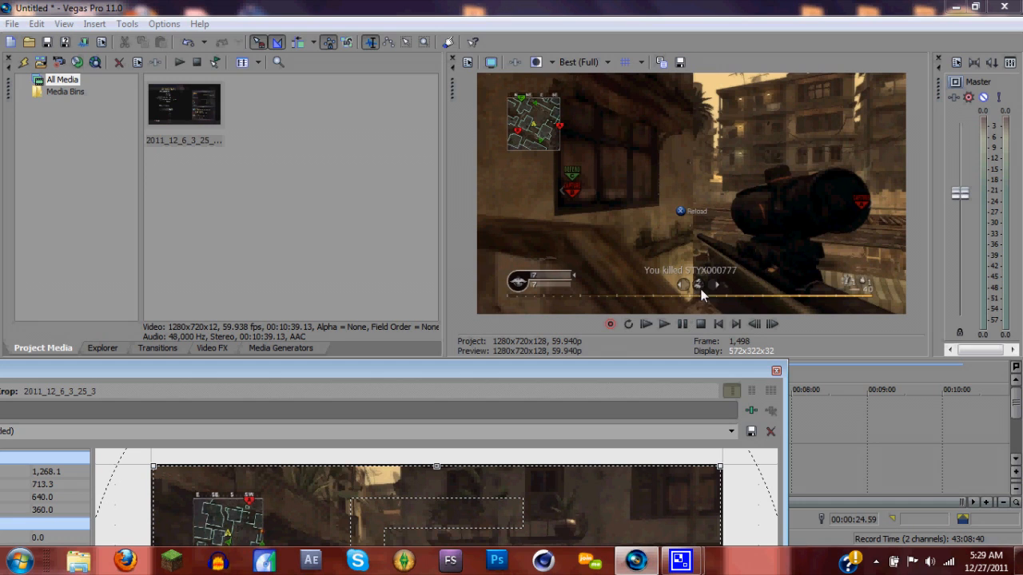
left_click(776, 370)
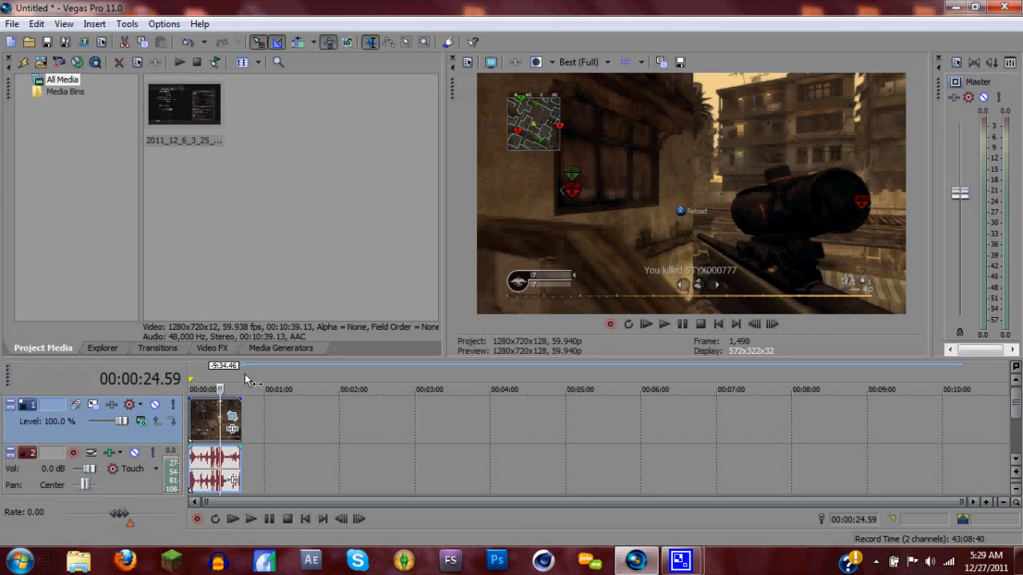
Review the saved color correction filter packages available for the video event without adding one
left_click(232, 429)
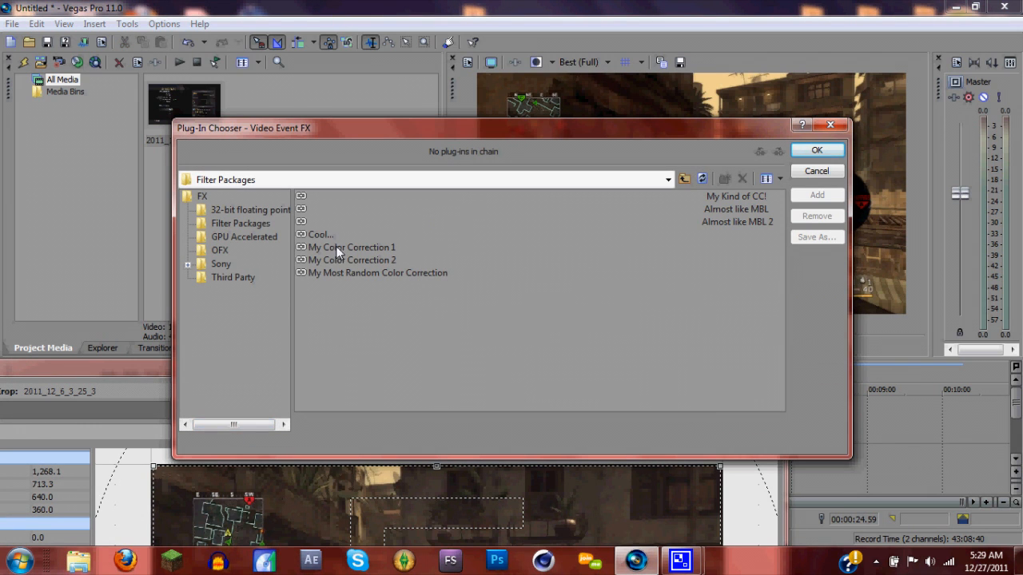
left_click(816, 171)
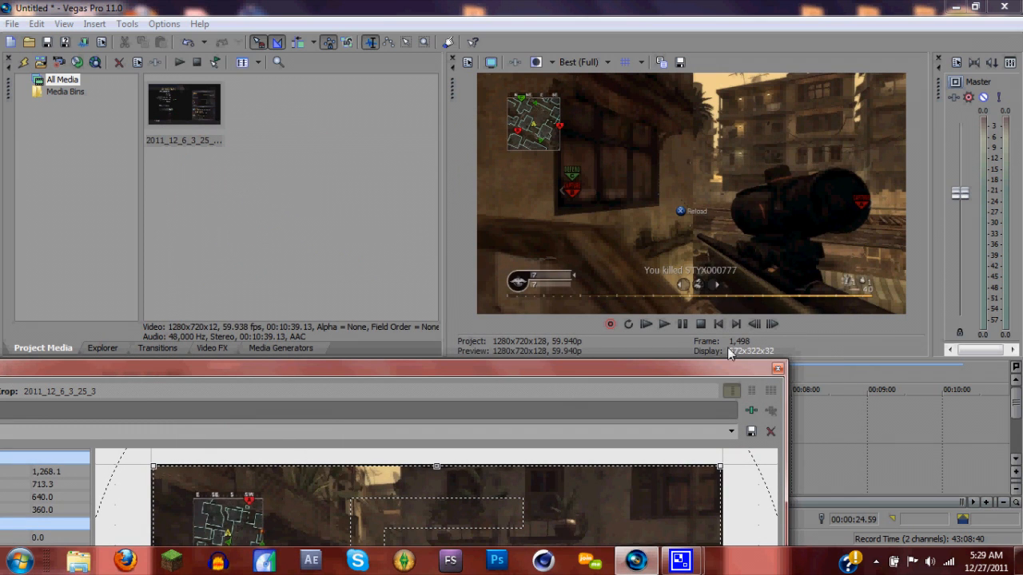
left_click(778, 368)
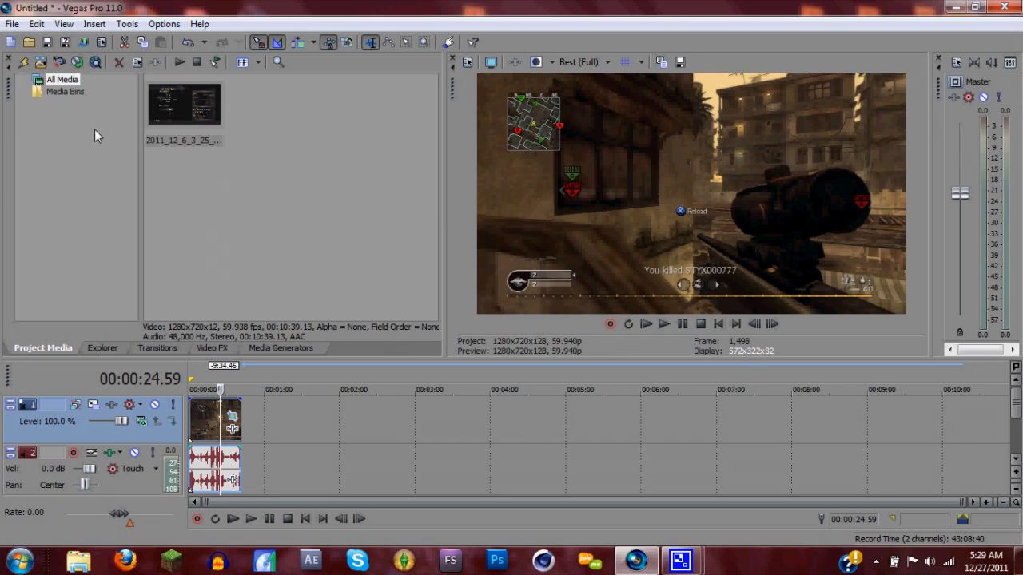
Open the Render As settings and customize the Mines template of the MainConcept AVC/AAC format
left_click(87, 43)
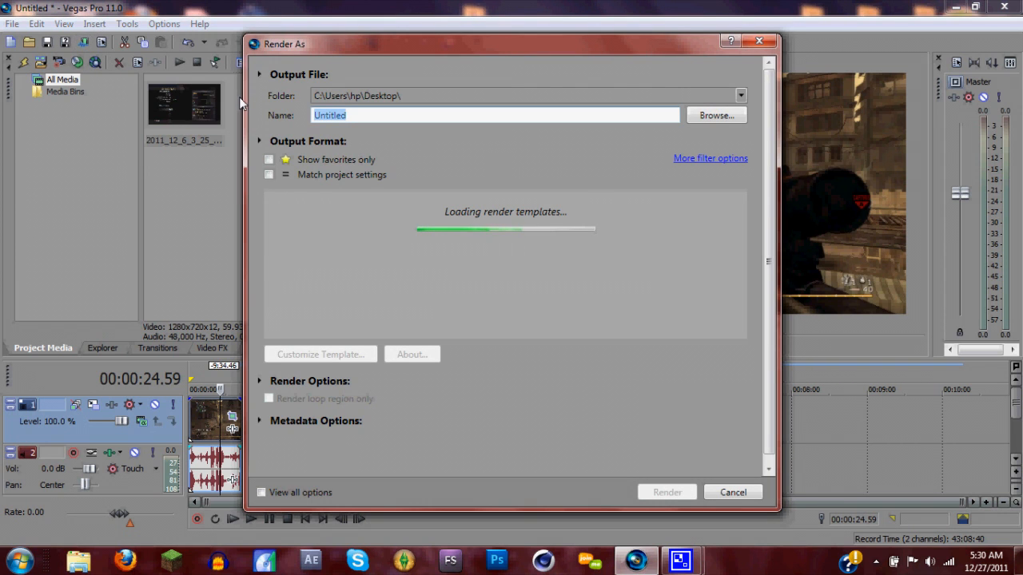
left_click(757, 43)
left_click(12, 23)
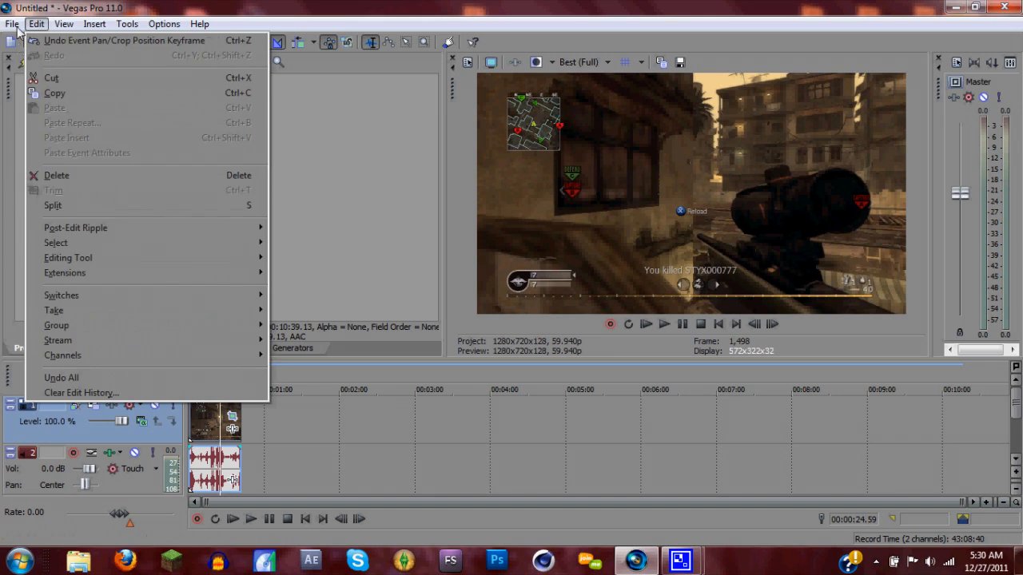
left_click(44, 130)
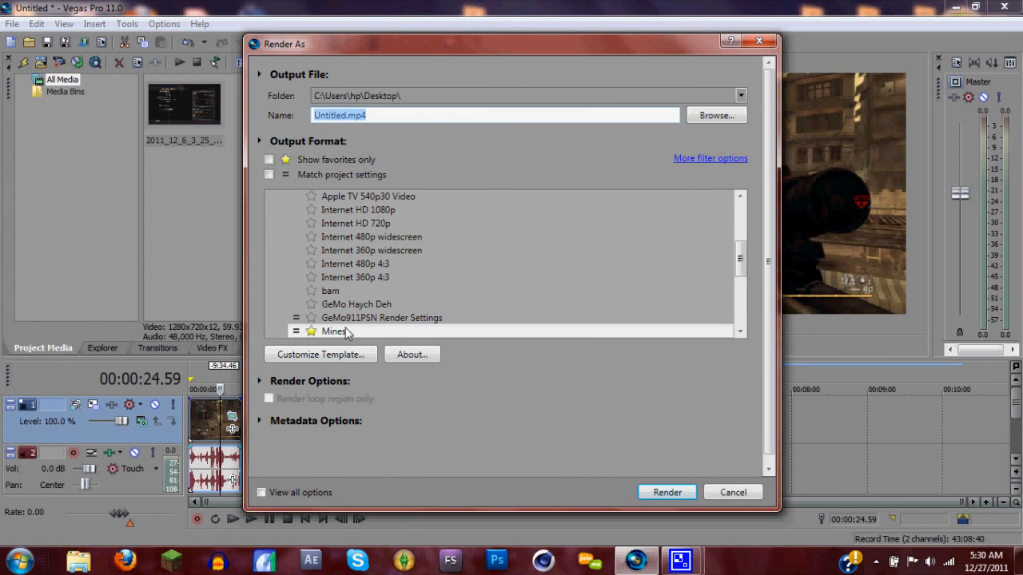
left_click_drag(741, 258, 742, 221)
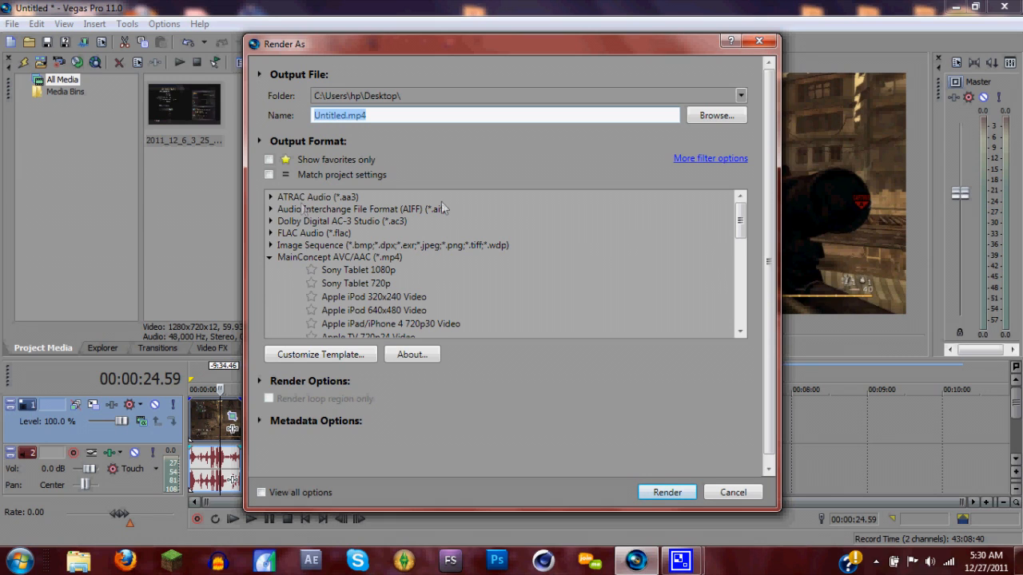
left_click_drag(739, 222, 739, 249)
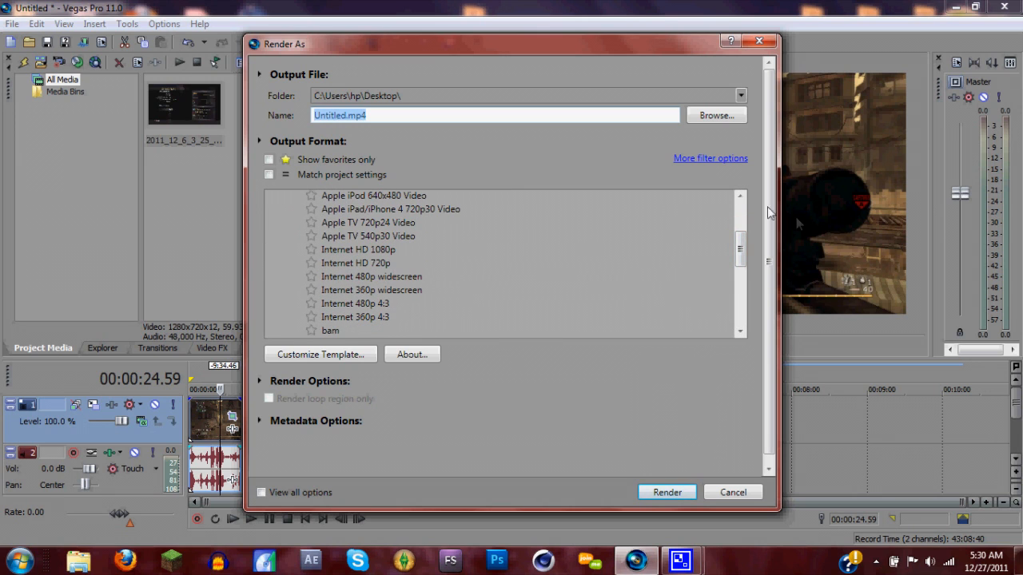
left_click_drag(742, 248, 739, 274)
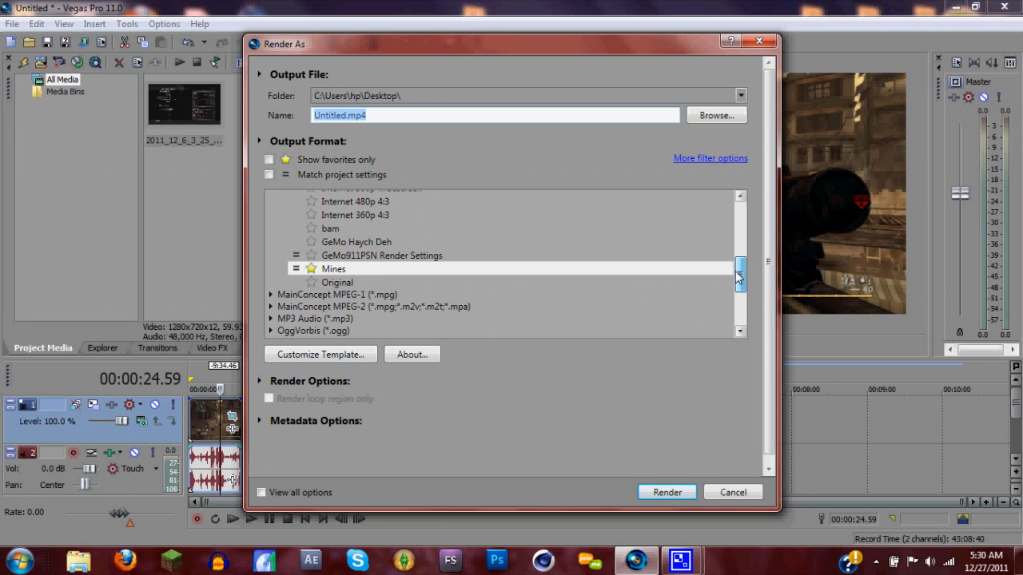
left_click(334, 354)
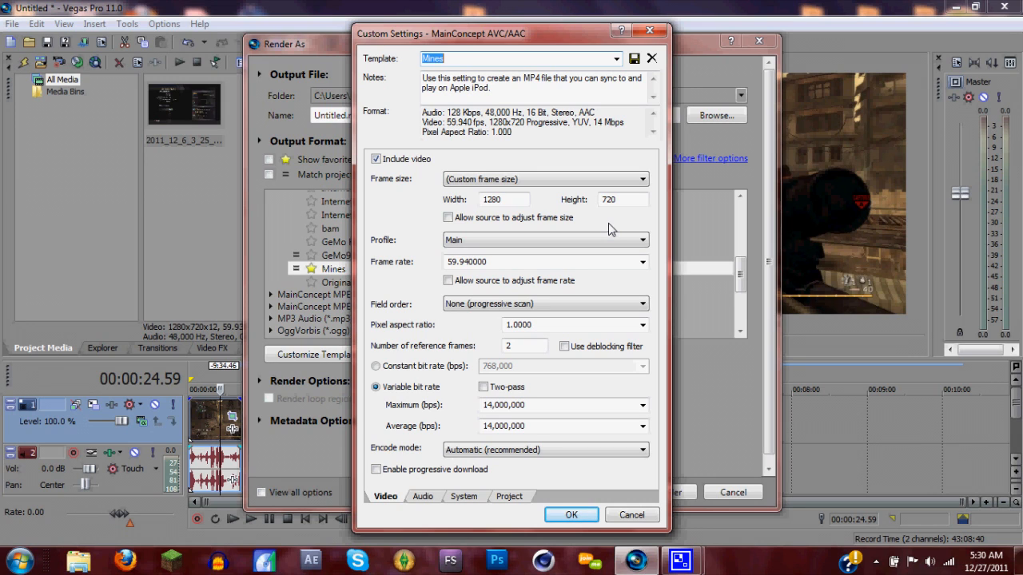
Choose Custom frame size and the Main profile in the template's video settings
left_click(582, 181)
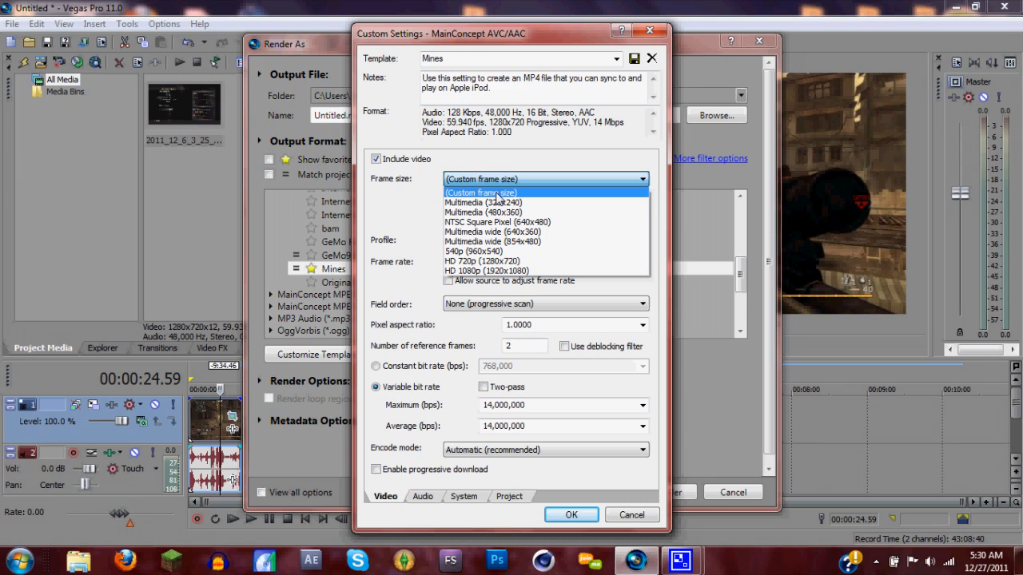
left_click(501, 194)
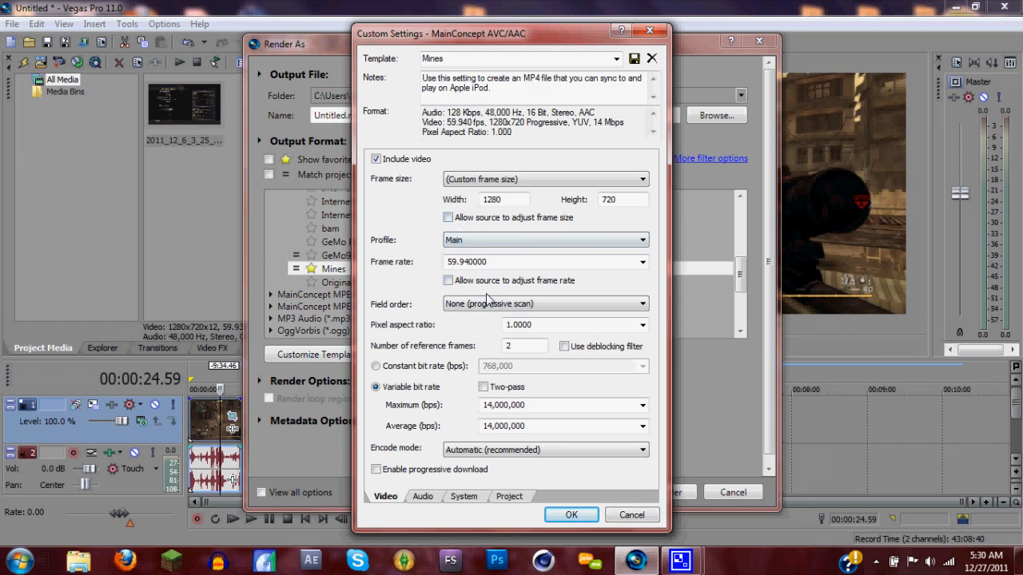
left_click(503, 248)
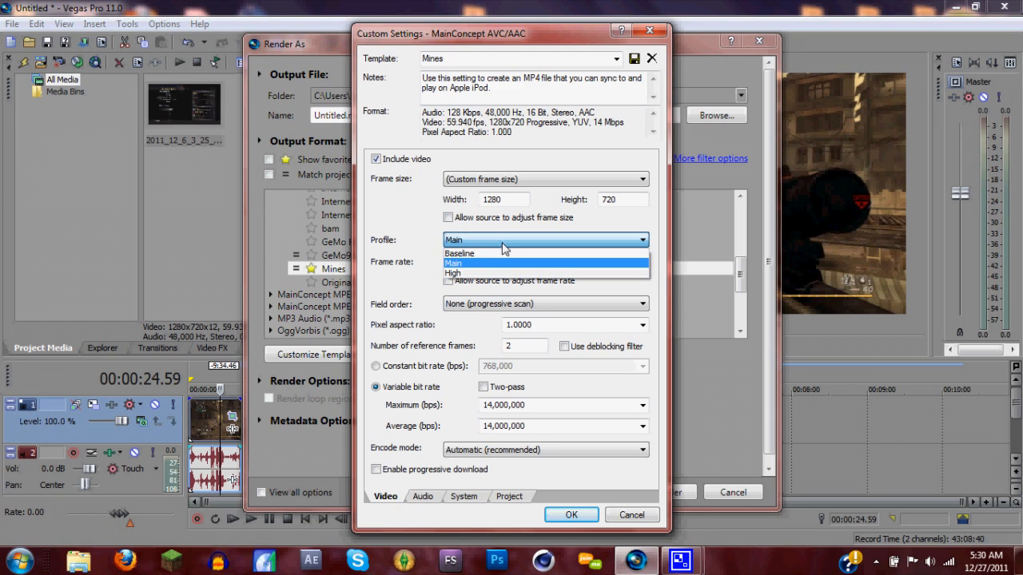
left_click(453, 262)
left_click(461, 264)
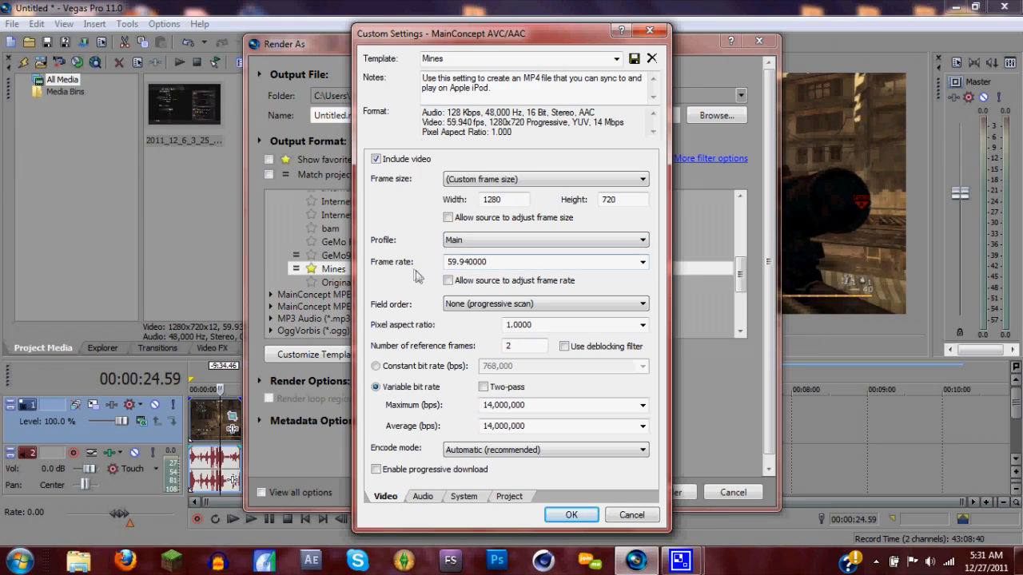
Review the preset frame rates available for the template's video without choosing one
left_click(643, 262)
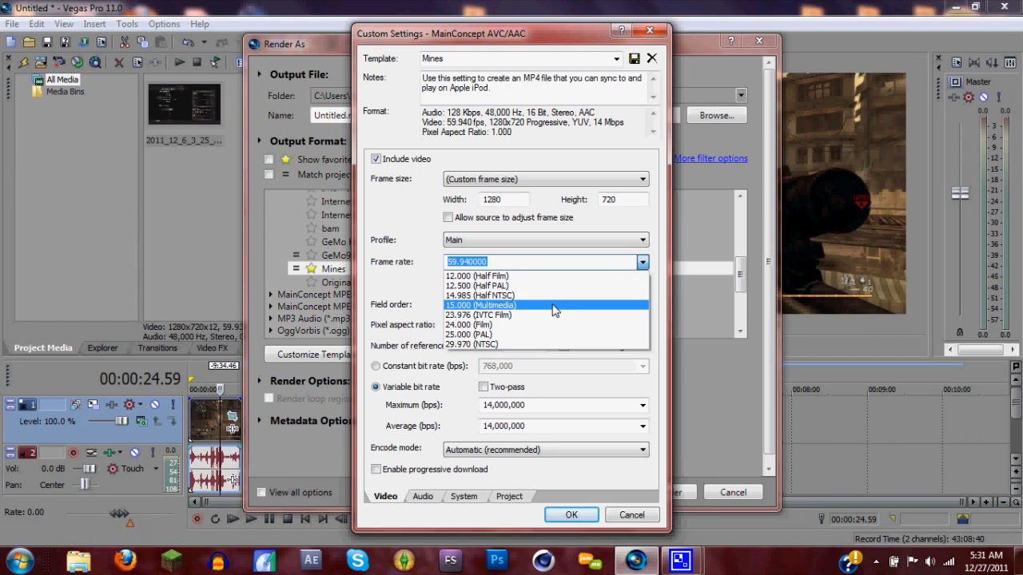
left_click(516, 262)
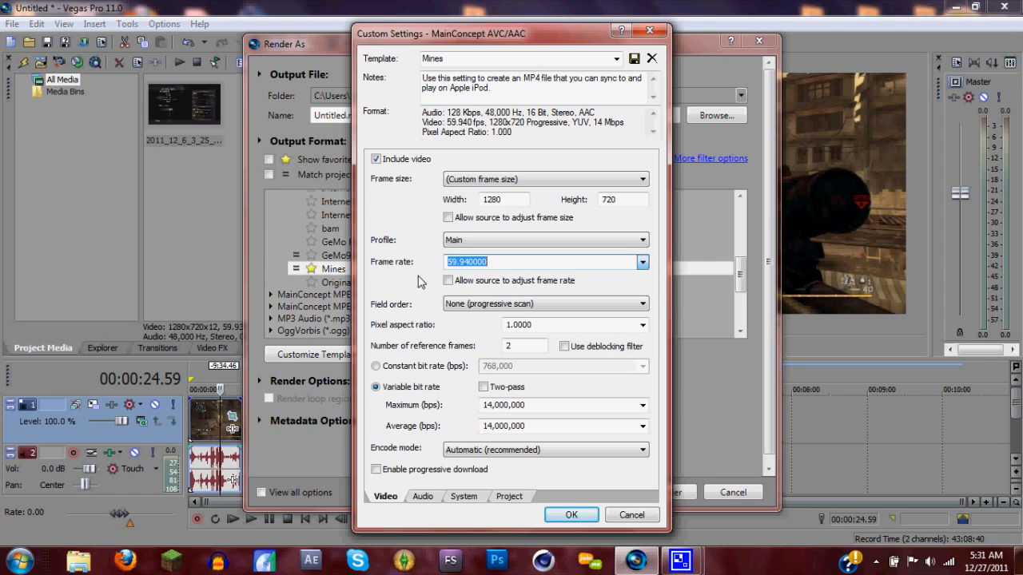
left_click(643, 262)
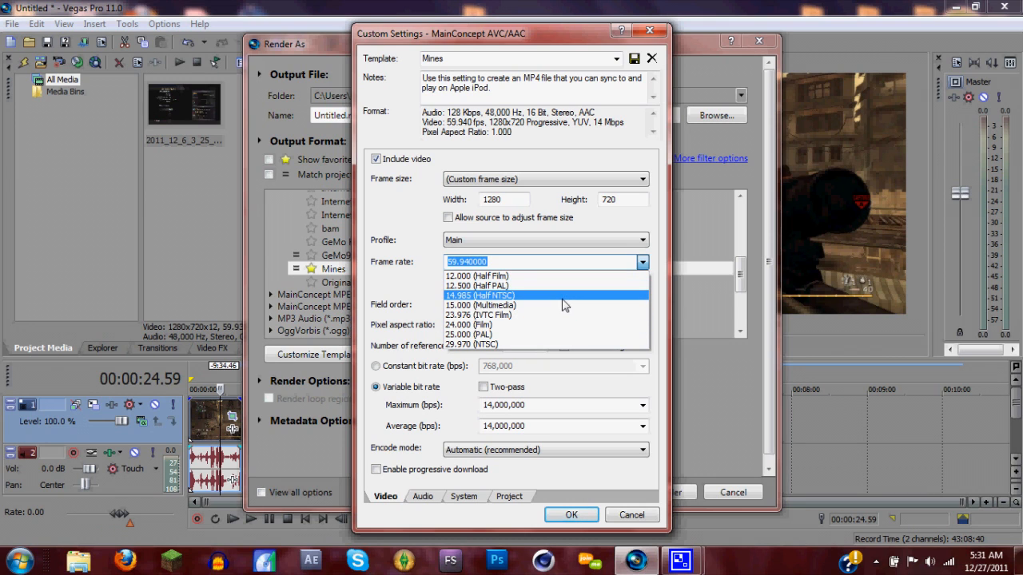
left_click(426, 288)
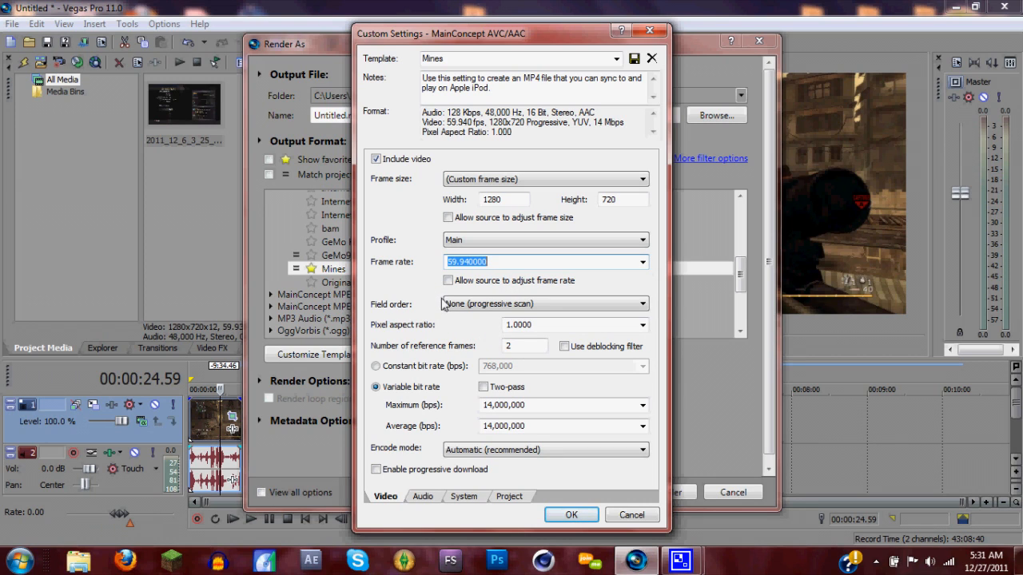
Set the template's number of reference frames to 4 and accept the custom settings
double_click(525, 348)
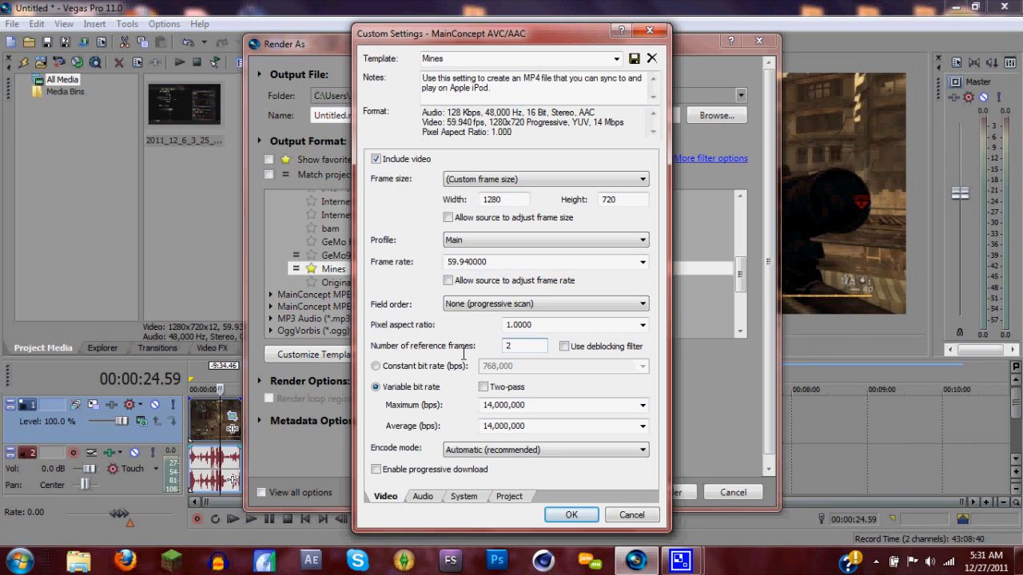
key("Return")
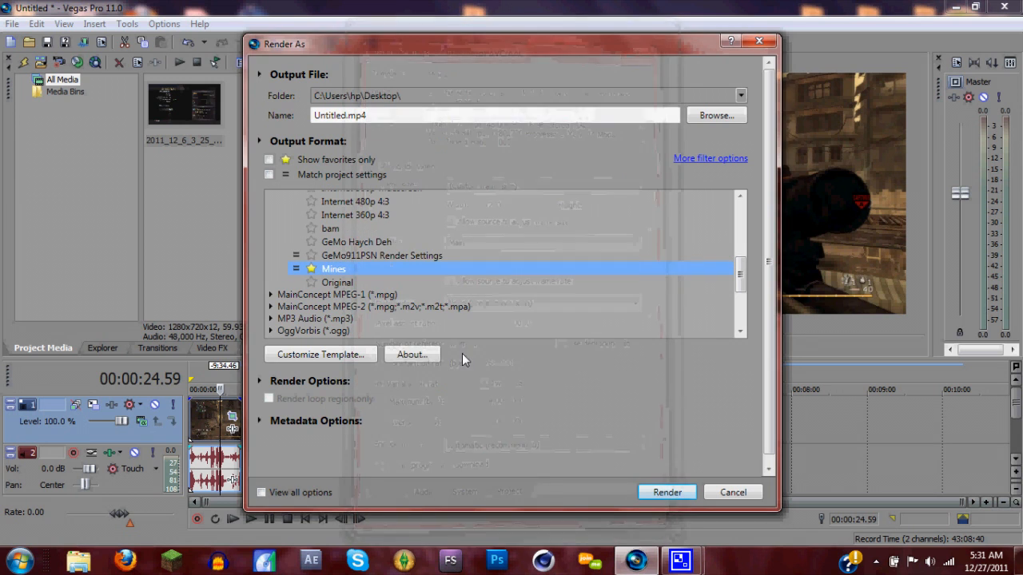
left_click(320, 354)
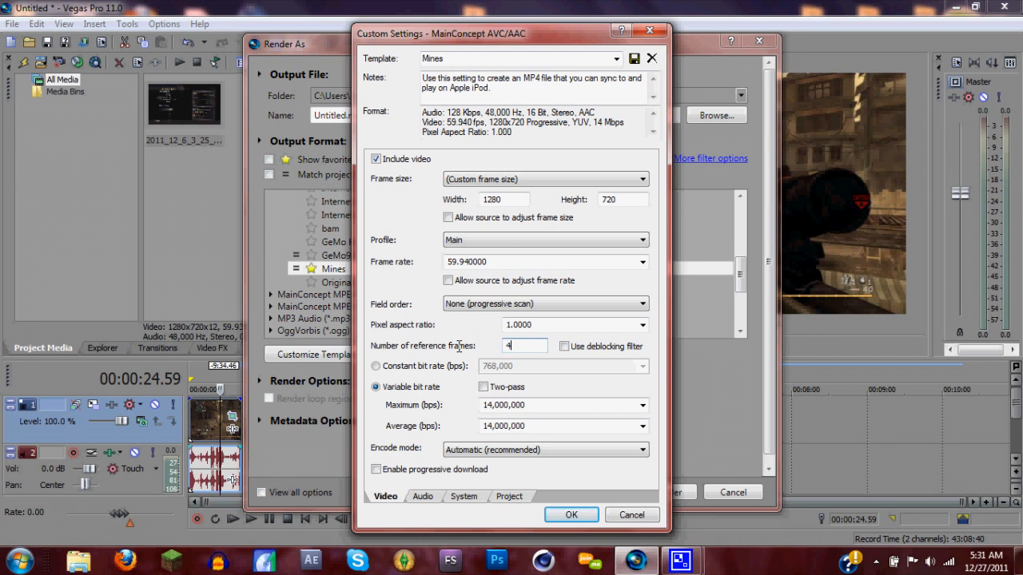
key("Return")
Reopen the template's custom settings and set the average variable bit rate to 10,000,000 bps
left_click(348, 355)
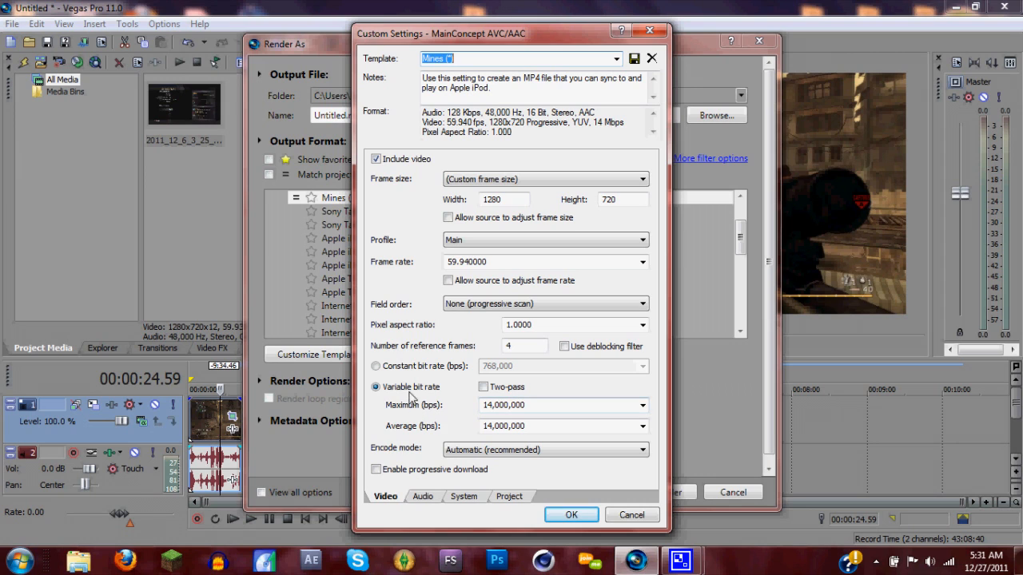
left_click(642, 426)
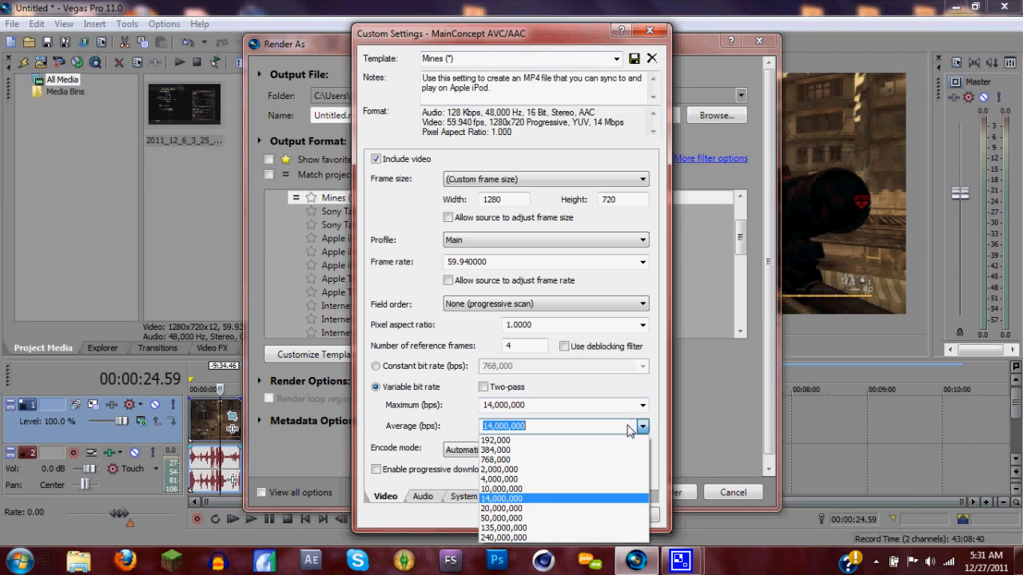
left_click(531, 488)
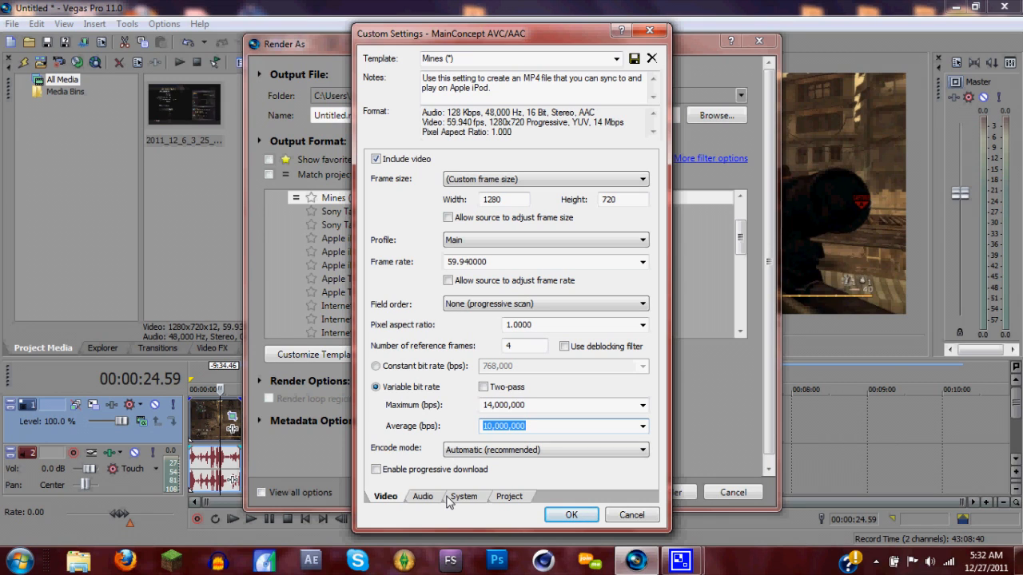
Review the template's audio settings and system settings
left_click(423, 497)
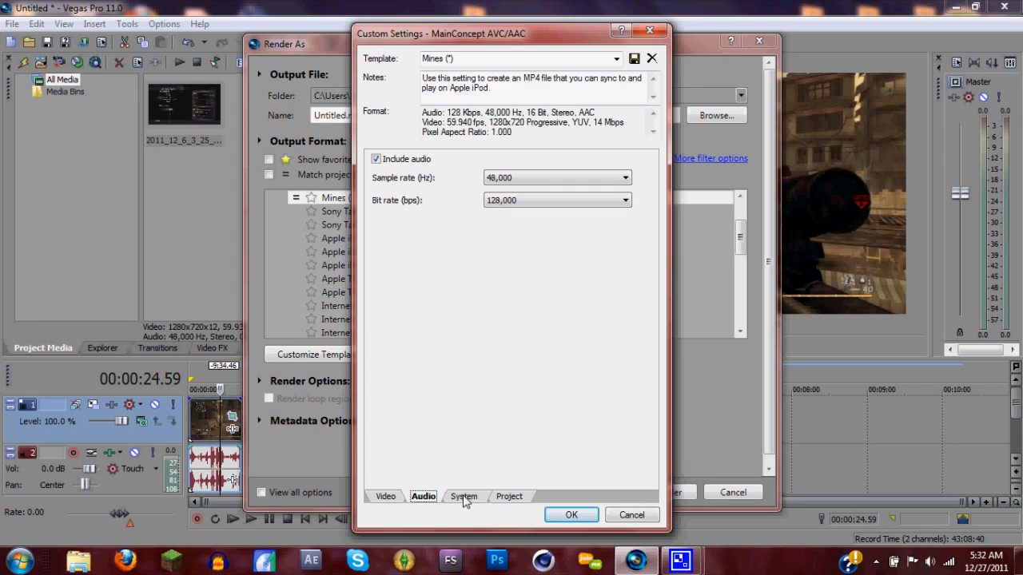
left_click(461, 500)
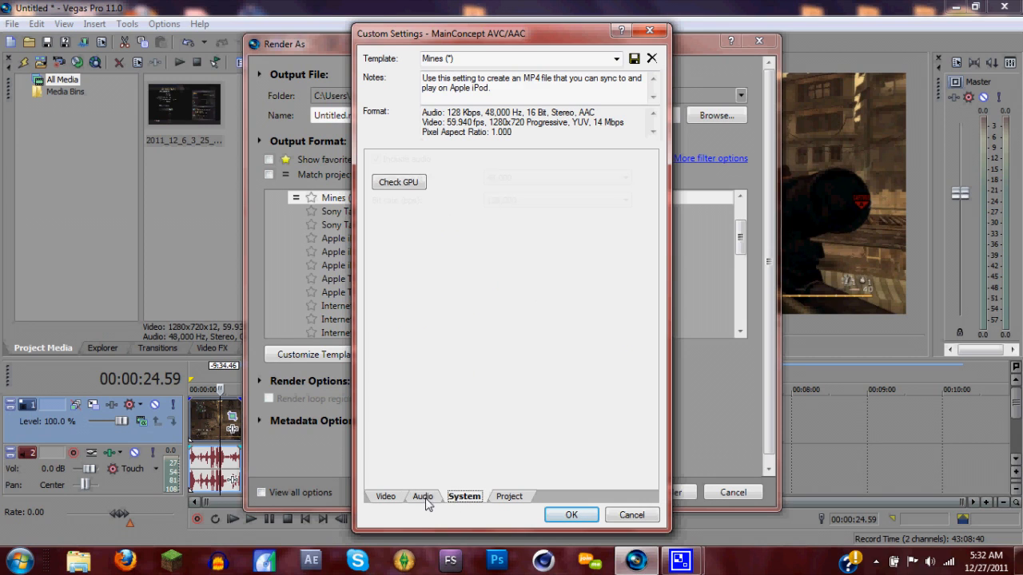
left_click(424, 497)
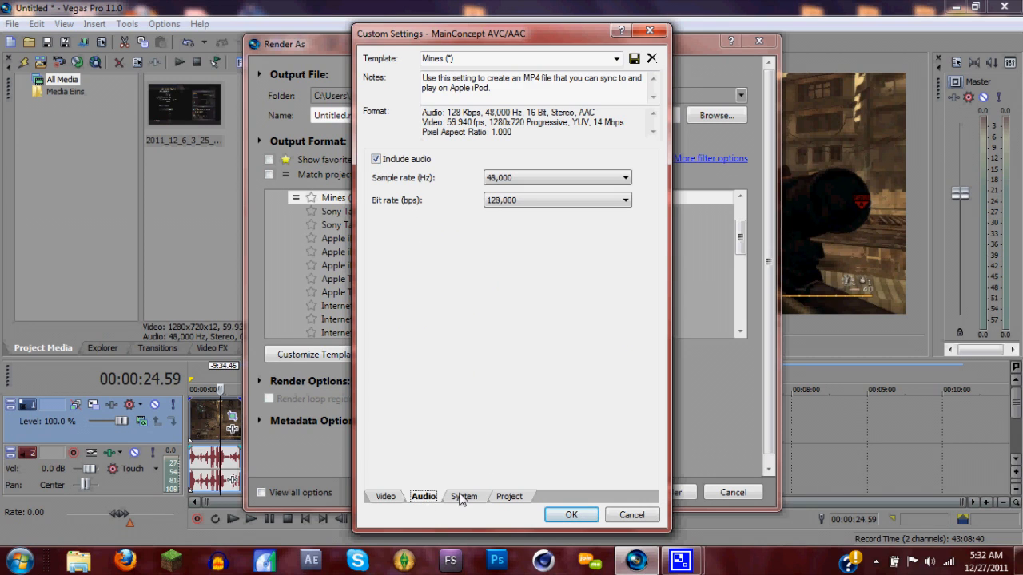
left_click(461, 497)
Choose Best as the template's video rendering quality, then close the custom settings without confirming them
left_click(509, 497)
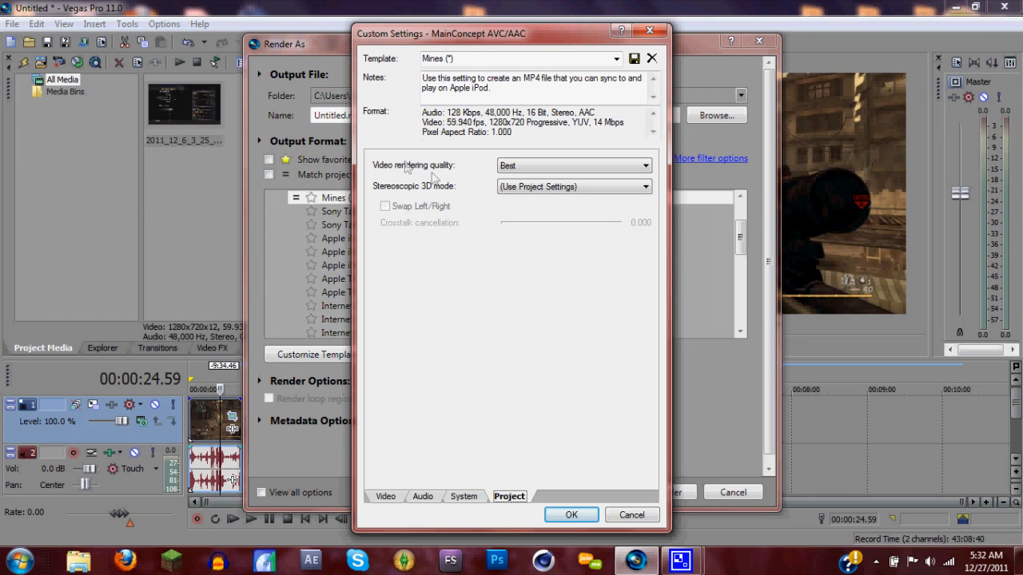
left_click(496, 170)
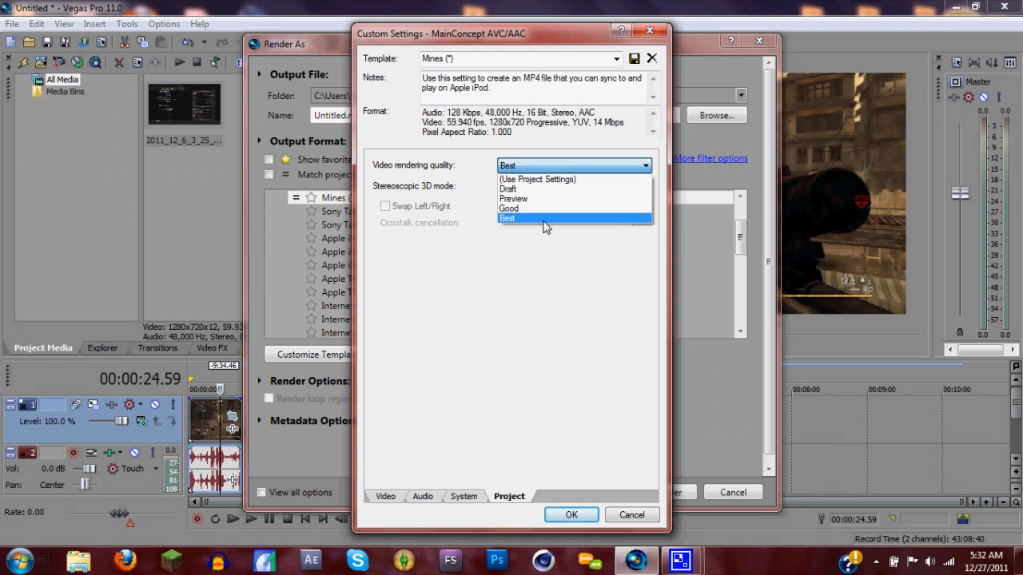
left_click(542, 223)
left_click(495, 59)
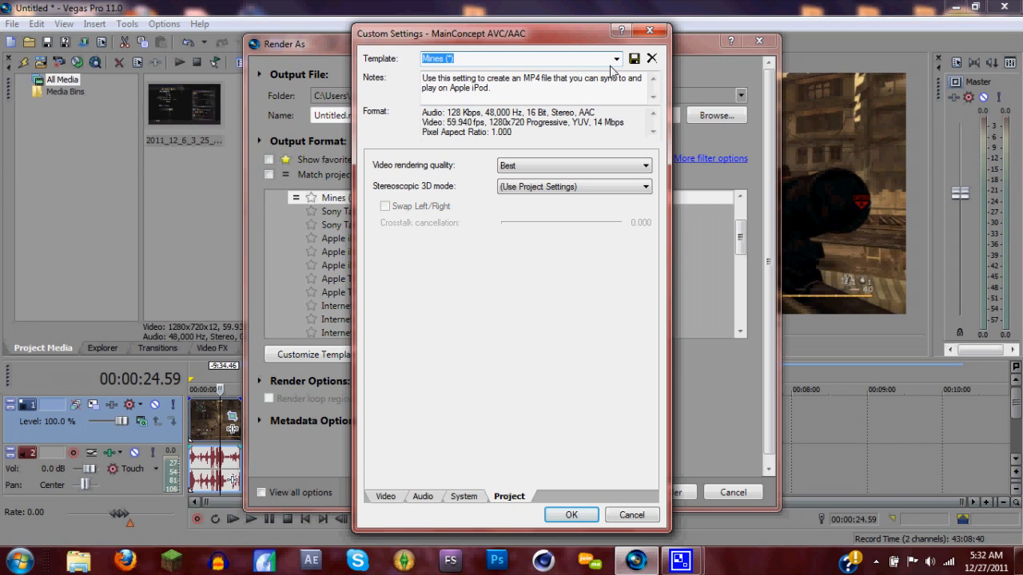
left_click(649, 30)
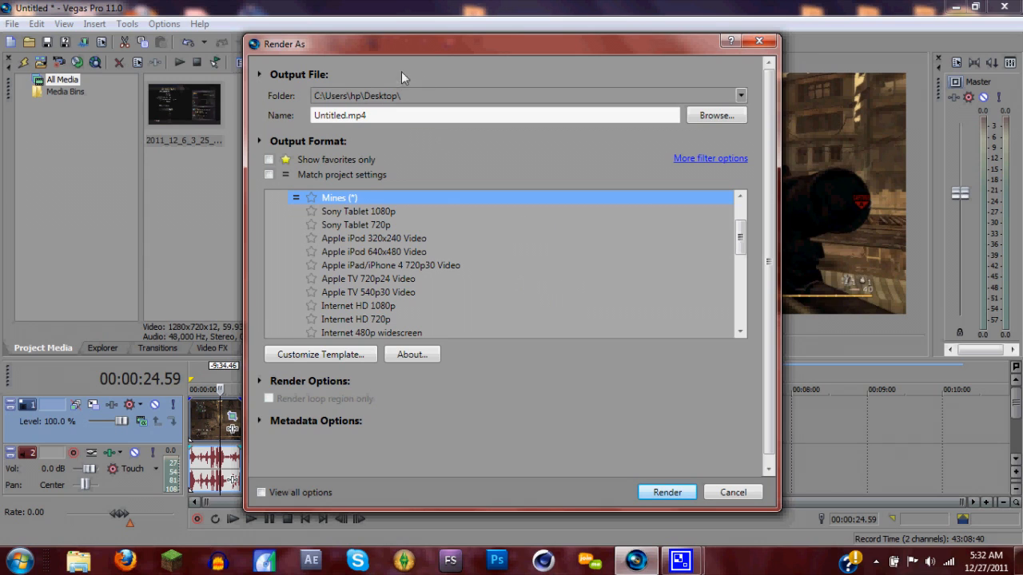
Select the whole output file name of the render for editing
left_click(379, 115)
left_click_drag(375, 115, 250, 118)
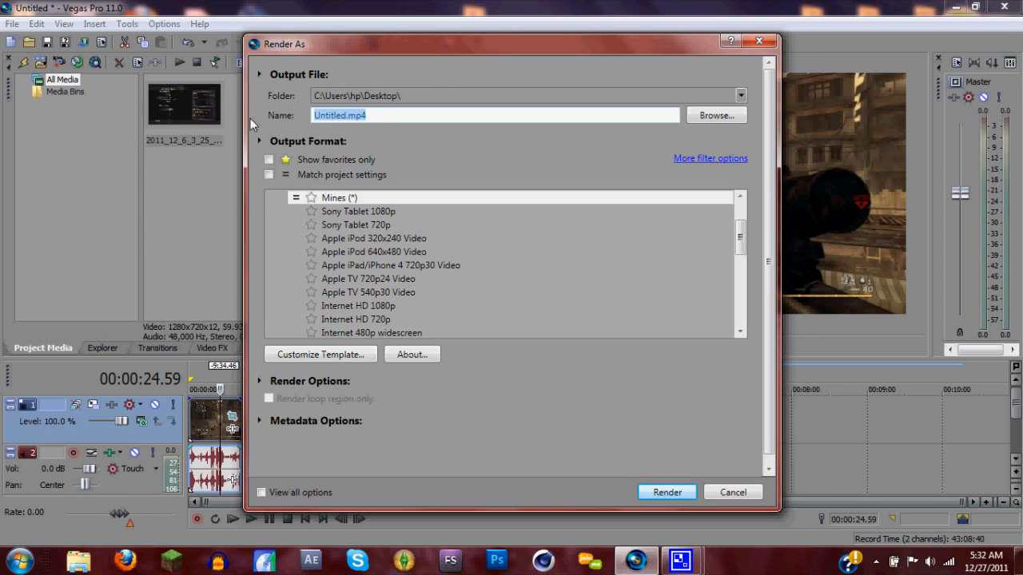